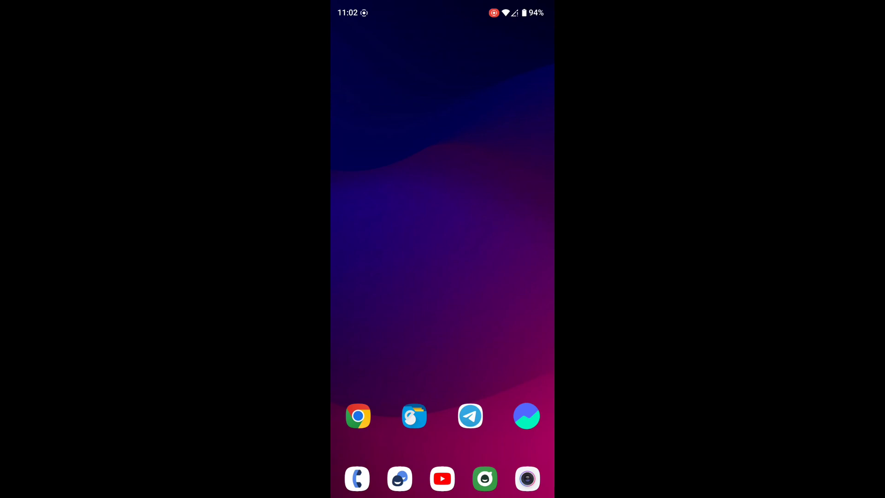
# Step: Open apimania.xyz in Chrome, browse its posts, and go to its WordPress admin Dashboard
pyautogui.click(357, 416)
pyautogui.scroll(-3, 442, 277)
pyautogui.scroll(-10, 442, 276)
pyautogui.scroll(8, 442, 276)
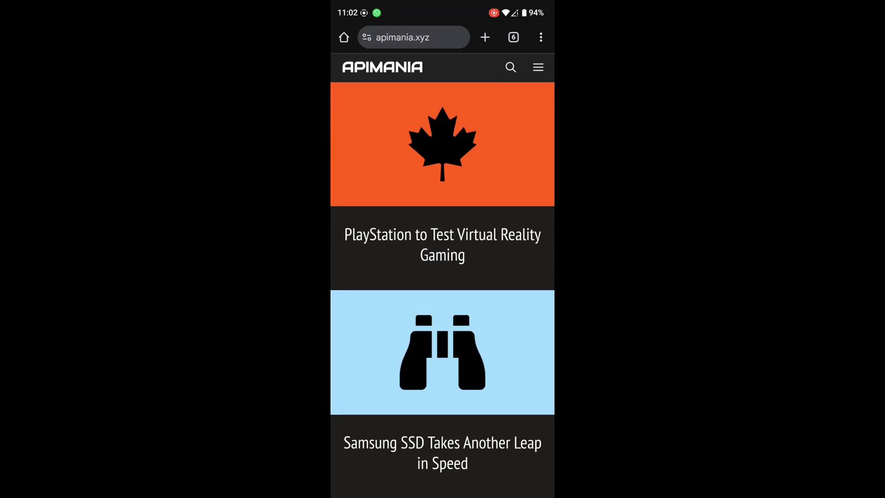
pyautogui.scroll(-6, 443, 277)
pyautogui.scroll(6, 443, 276)
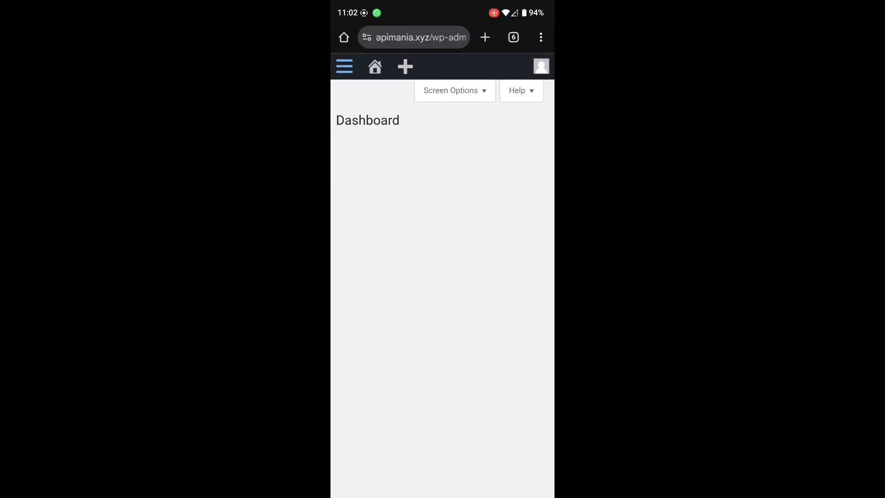
# Step: Go to Plugins > Add New Plugin and bring up the Upload Plugin zip form
pyautogui.click(344, 66)
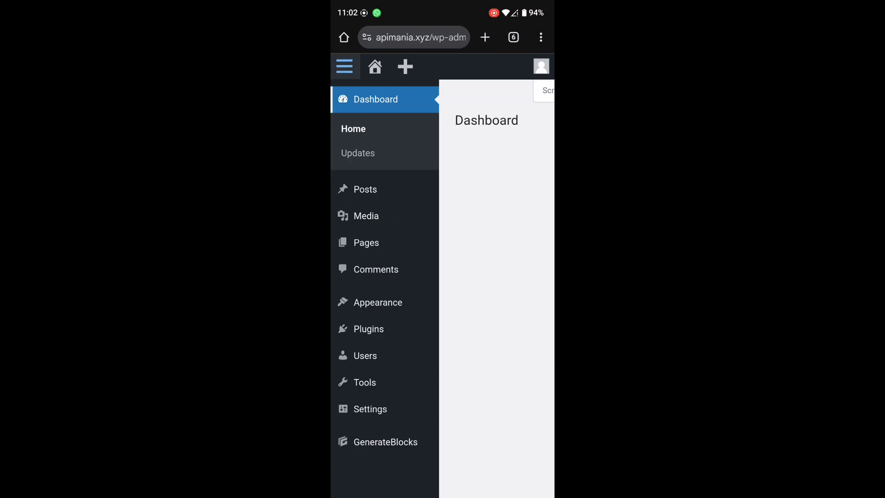
pyautogui.click(369, 329)
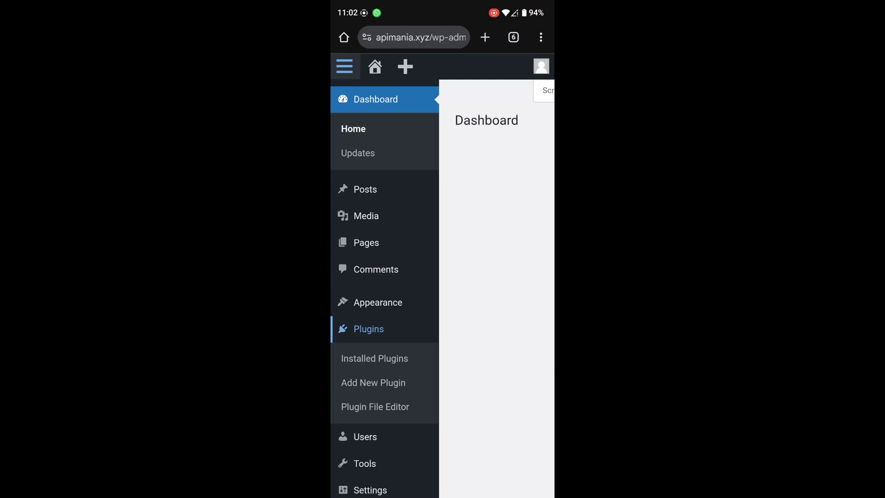
pyautogui.click(373, 382)
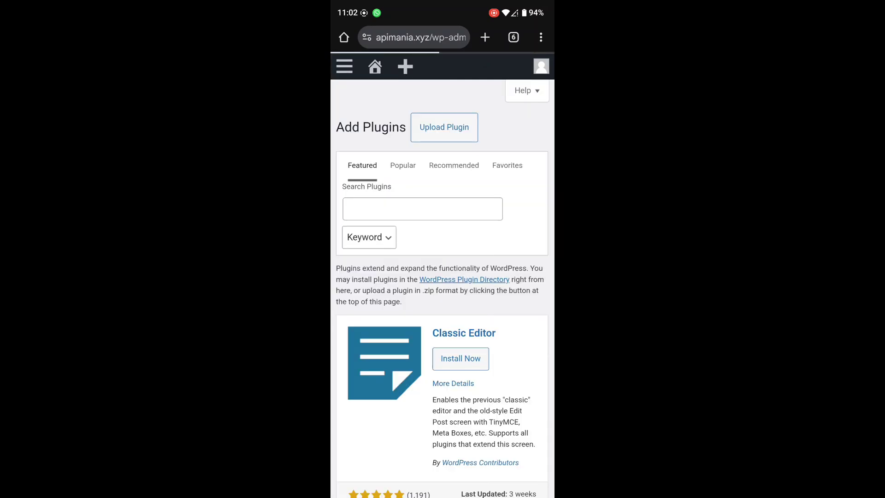
pyautogui.click(444, 126)
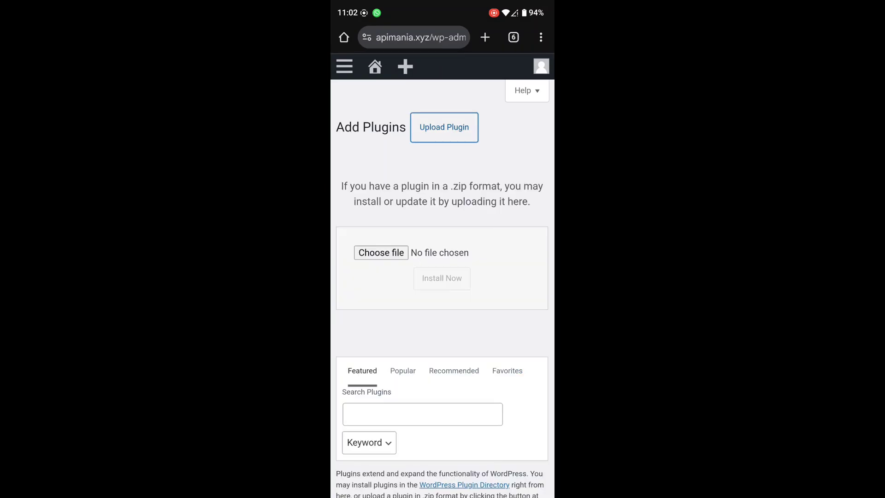
# Step: Pick wp-safelink_v5.0.6.zip from the phone's Download folder as the plugin file
pyautogui.click(381, 252)
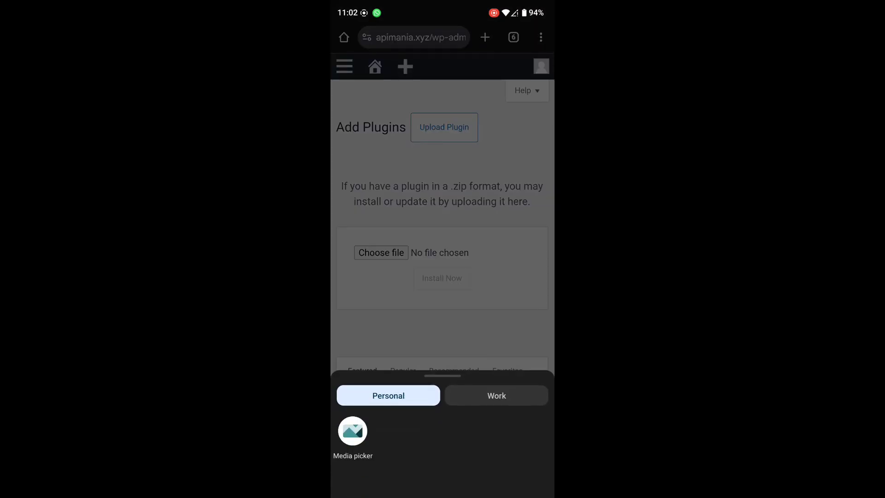
pyautogui.click(353, 433)
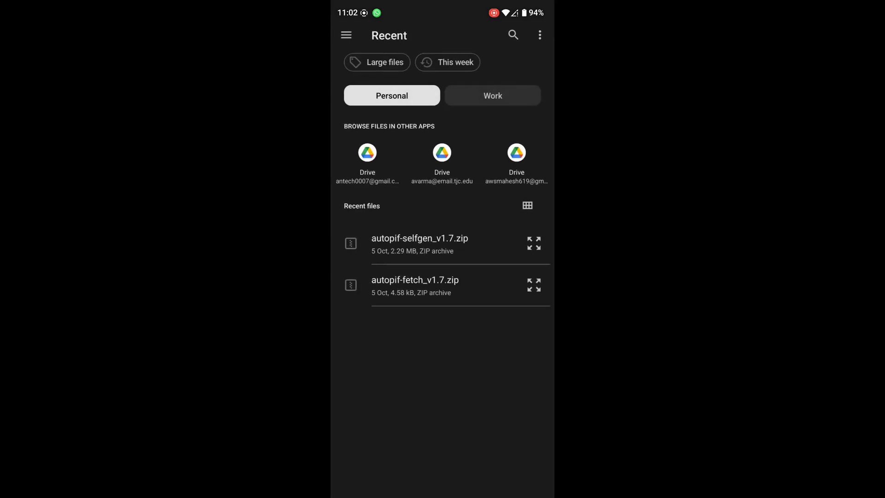
pyautogui.click(377, 62)
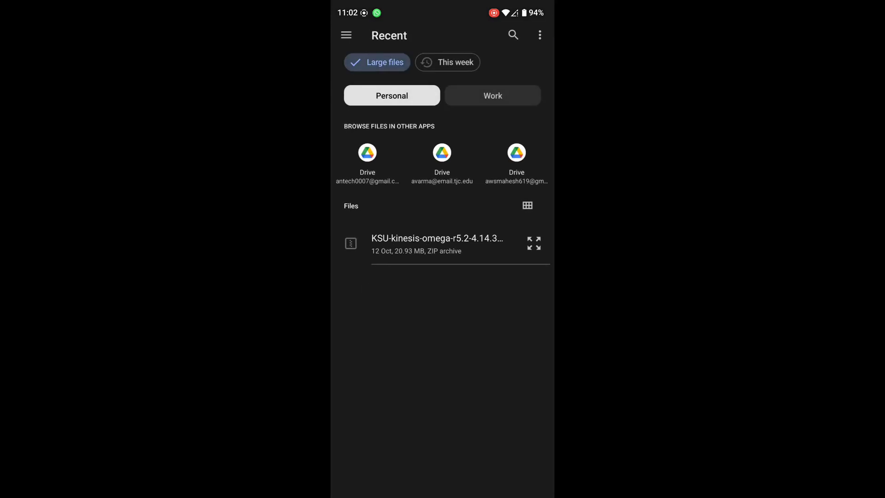
pyautogui.click(345, 36)
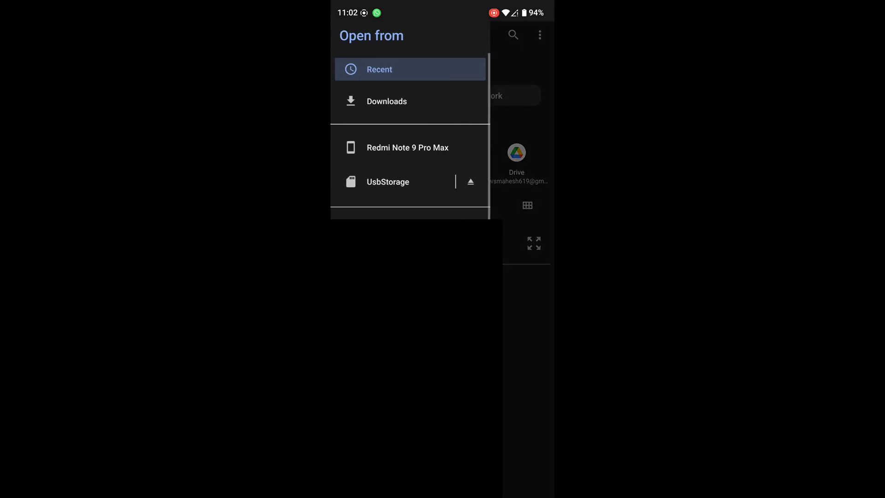
pyautogui.click(407, 147)
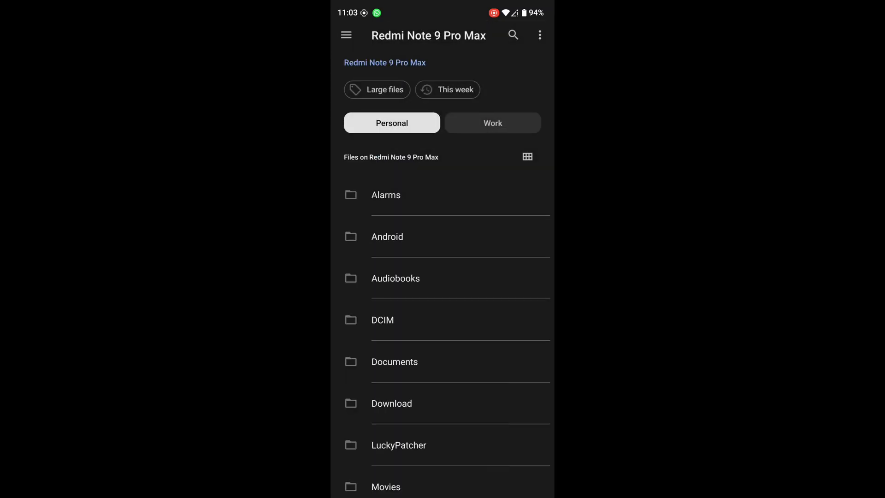
pyautogui.scroll(-3, 442, 277)
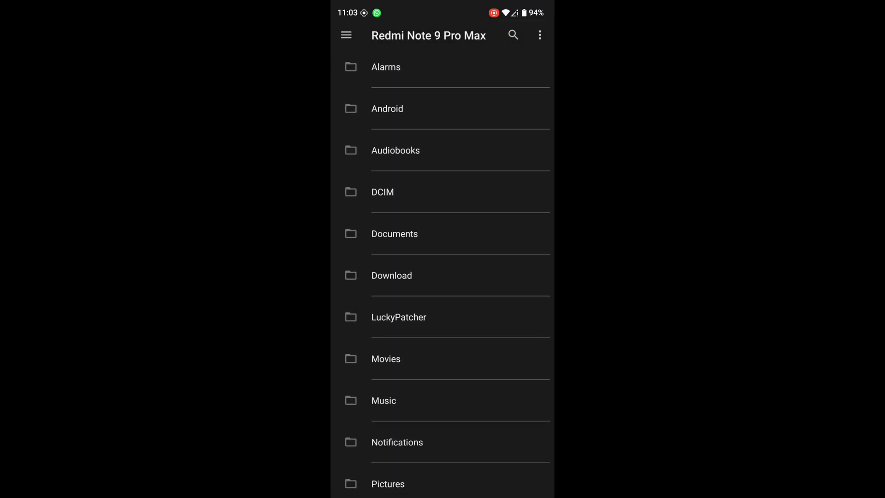
pyautogui.click(391, 275)
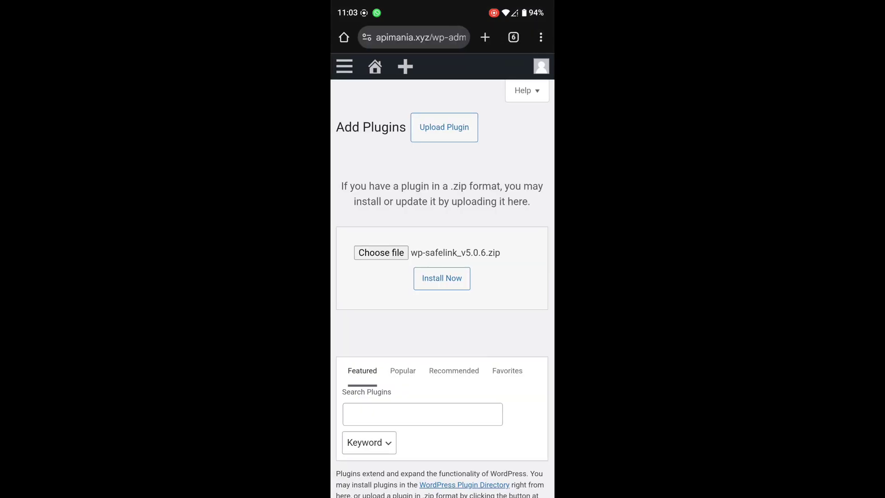
# Step: Install the WP Safelink zip and activate the plugin
pyautogui.click(442, 278)
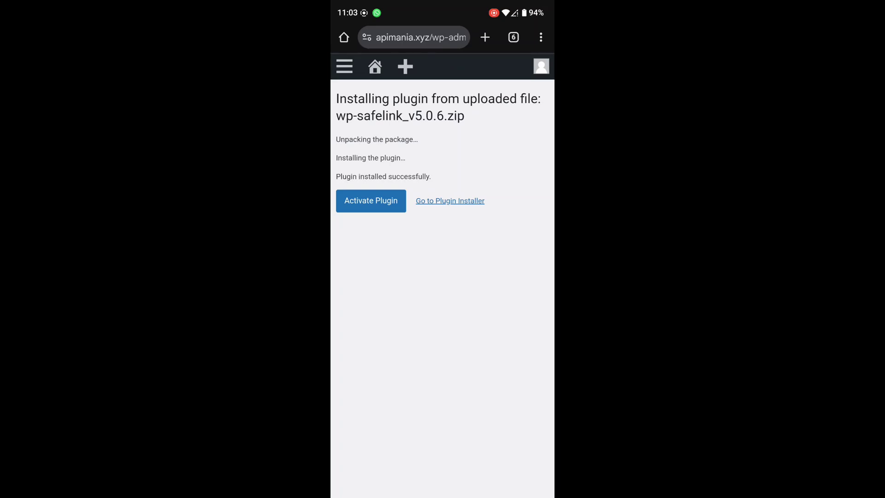
pyautogui.click(371, 201)
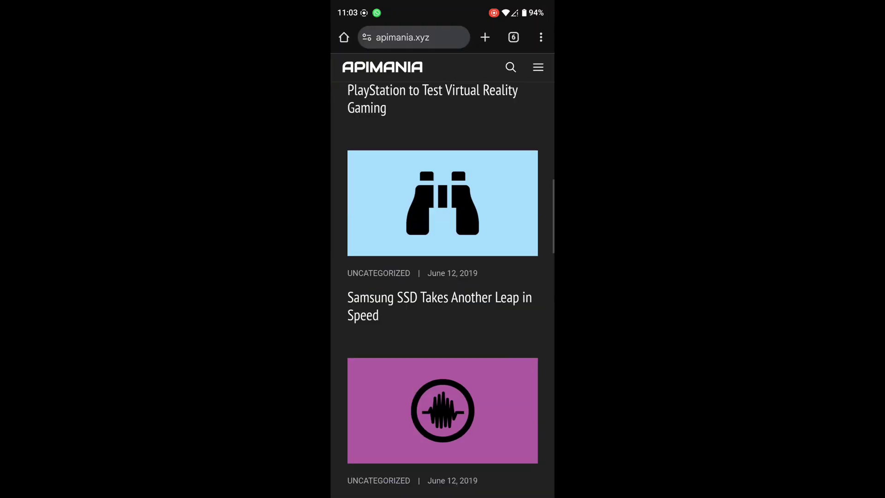
pyautogui.scroll(-10, 443, 276)
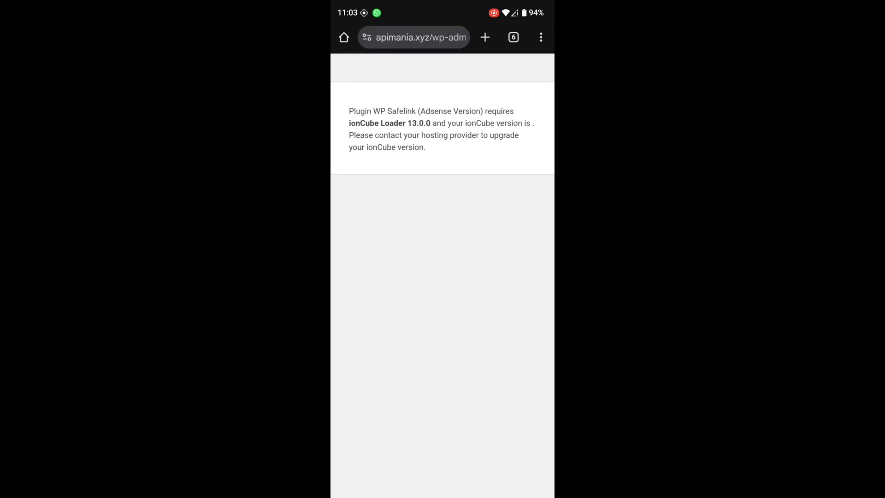
# Step: Go back twice past the ionCube error and expired-link pages to Add Plugins
pyautogui.hotkey('alt', 'Left')
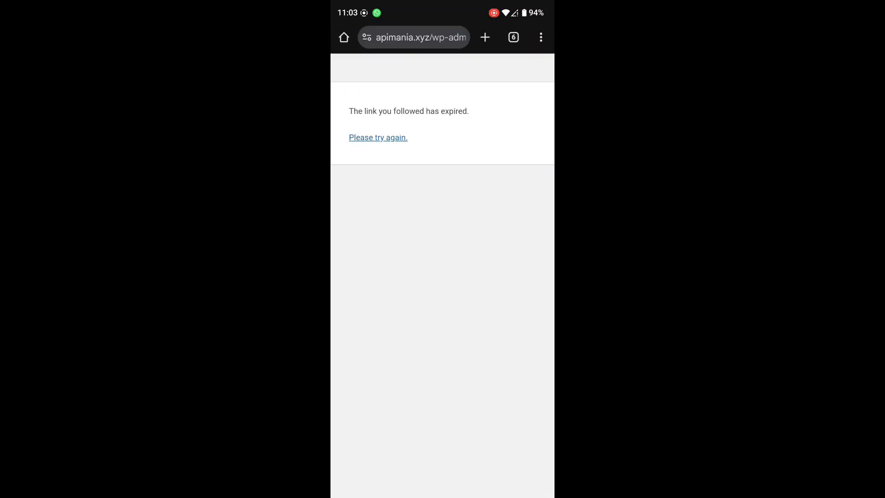
pyautogui.hotkey('alt', 'Left')
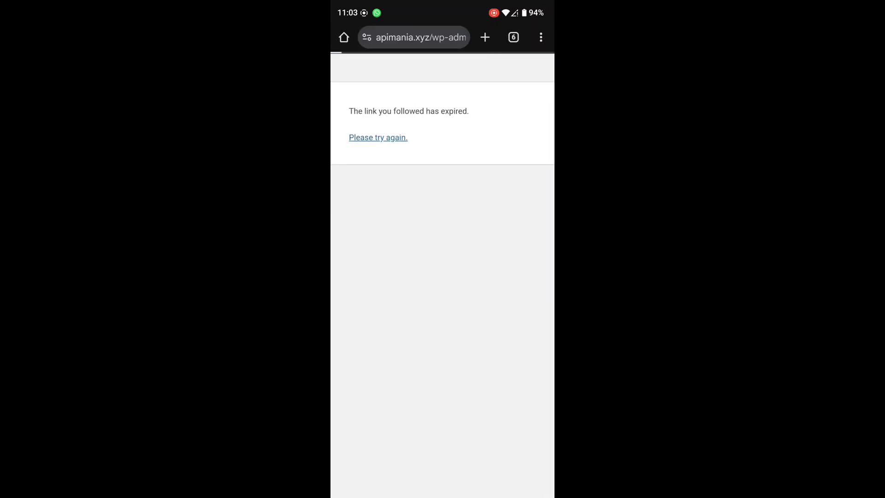
pyautogui.scroll(-5, 443, 311)
pyautogui.scroll(5, 442, 311)
# Step: In Installed Plugins, try activating WP Safelink (Adsense Version) 5.0.6
pyautogui.click(345, 67)
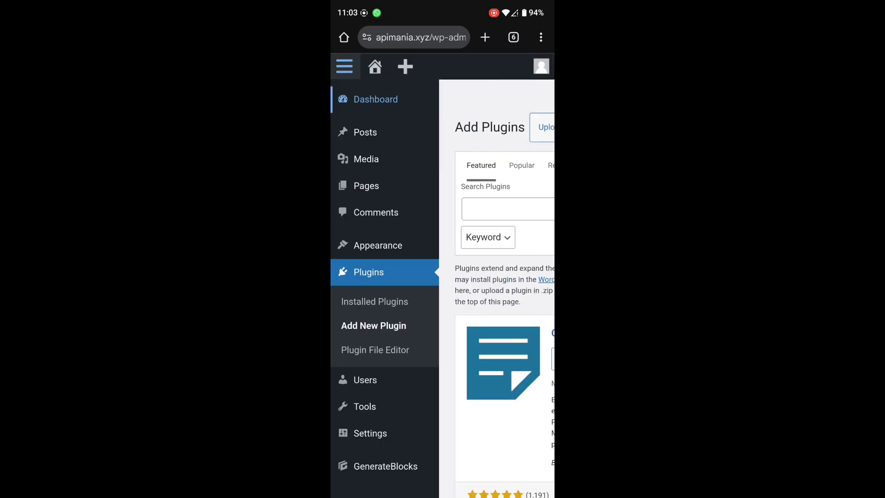
pyautogui.scroll(-2, 442, 311)
pyautogui.click(374, 205)
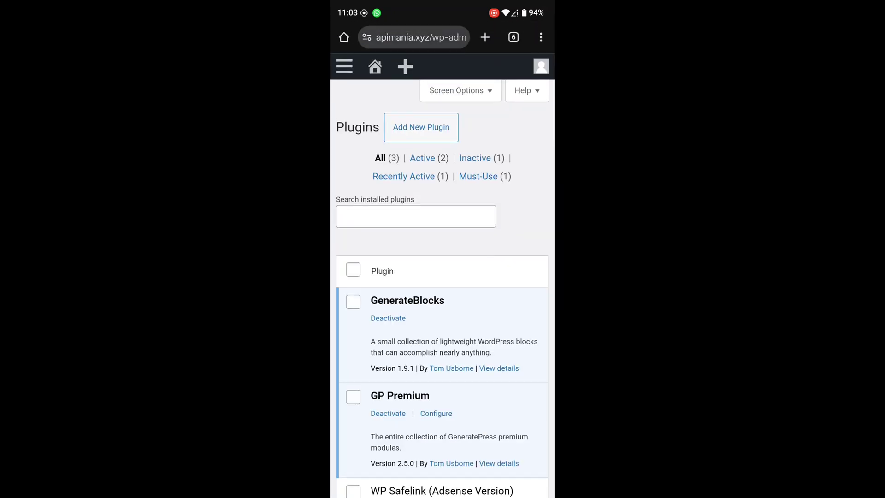
pyautogui.scroll(-5, 443, 311)
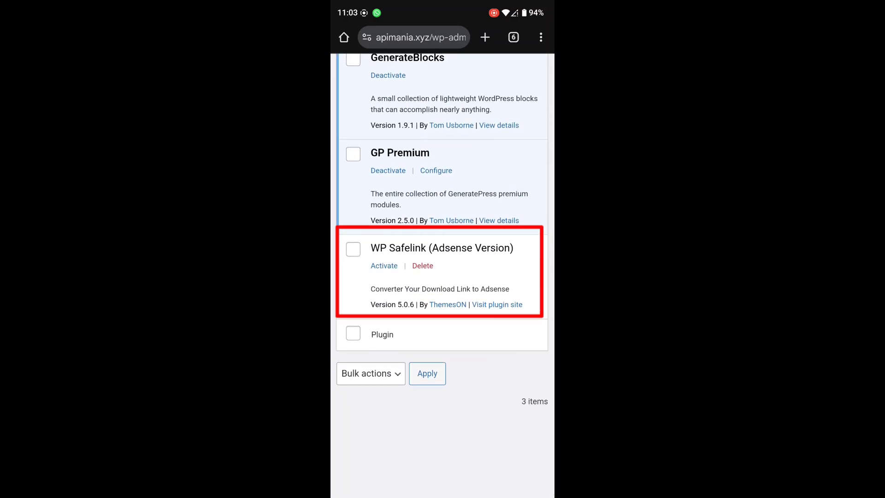
pyautogui.click(383, 265)
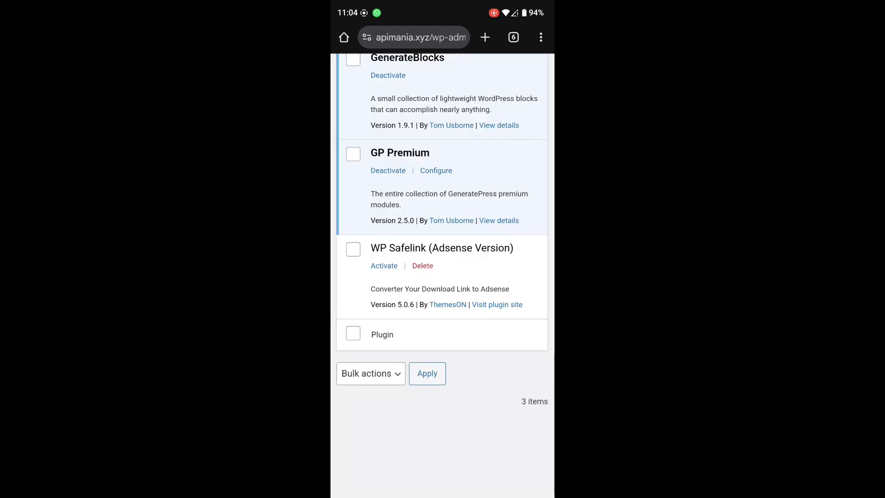
pyautogui.scroll(5, 442, 277)
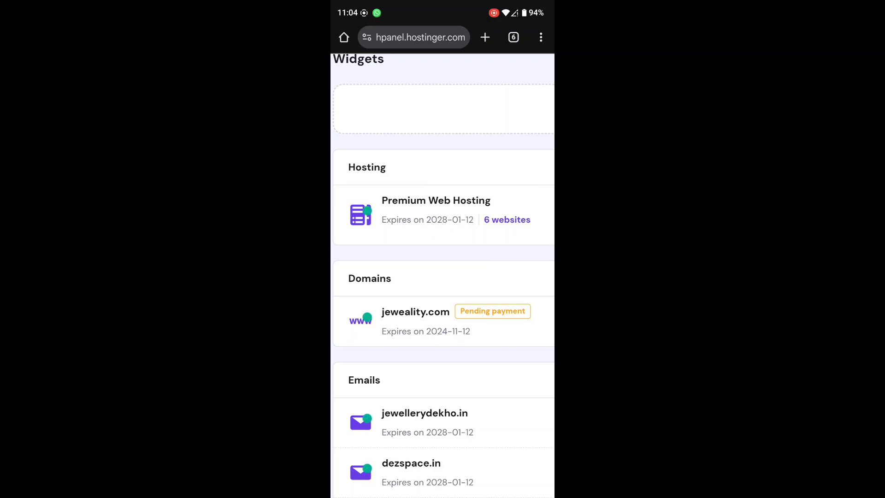
pyautogui.scroll(5, 443, 277)
# Step: Go to the hPanel Websites list showing apimania.xyz and maheshtechnicals.com
pyautogui.click(347, 75)
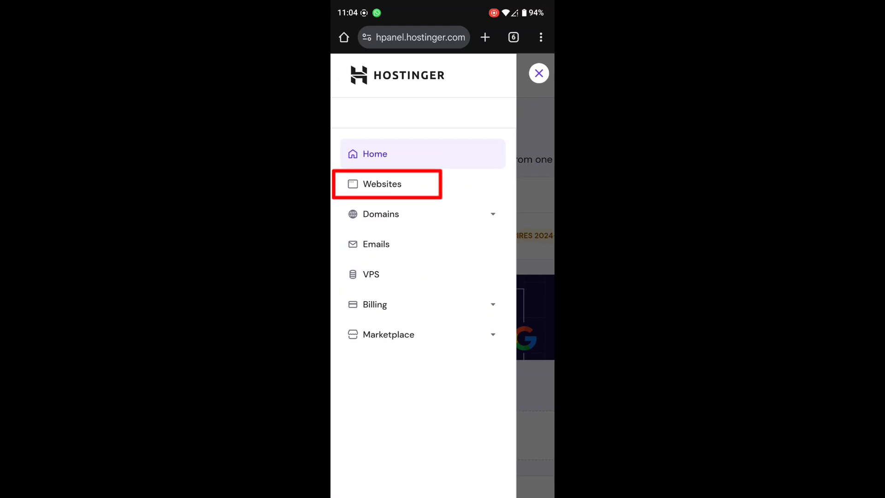
pyautogui.click(381, 184)
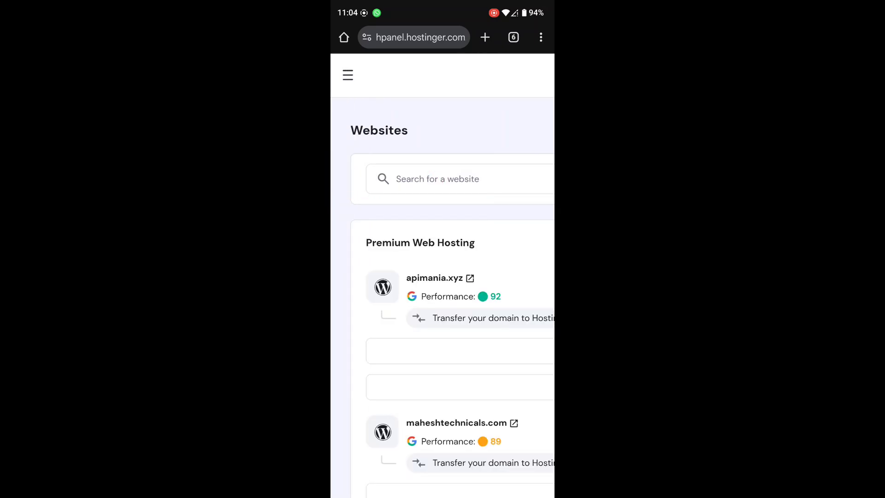
pyautogui.hscroll(1, 443, 277)
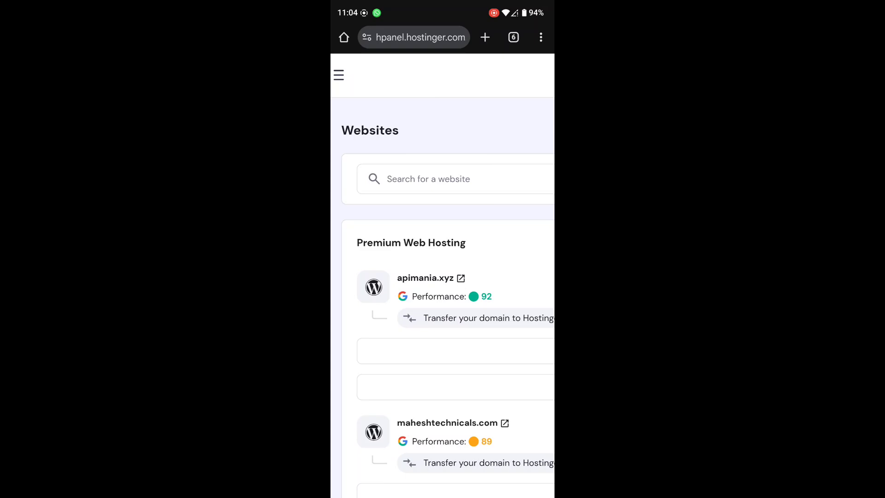
pyautogui.hscroll(5, 443, 277)
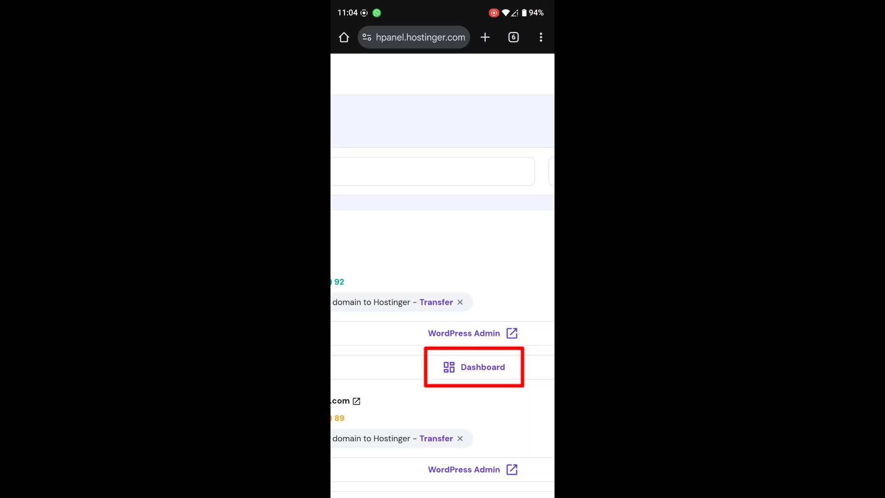
# Step: Open the Dashboard for the apimania.xyz row in the Websites list
pyautogui.click(474, 367)
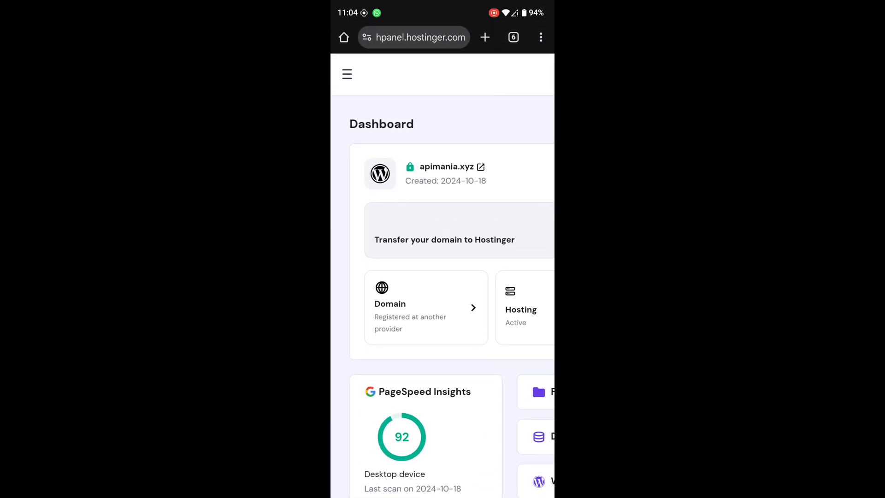
# Step: Change apimania.xyz's PHP version from 8.1 to 8.3 under Advanced > PHP Configuration
pyautogui.click(347, 74)
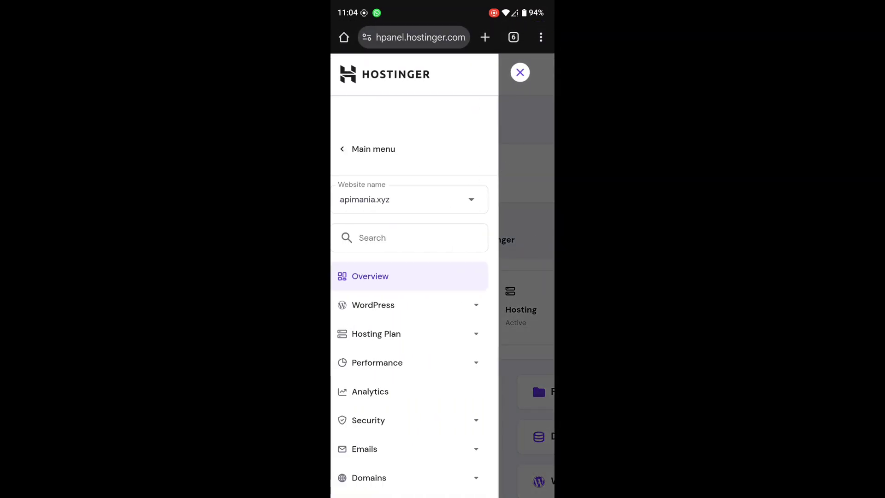
pyautogui.scroll(-5, 415, 277)
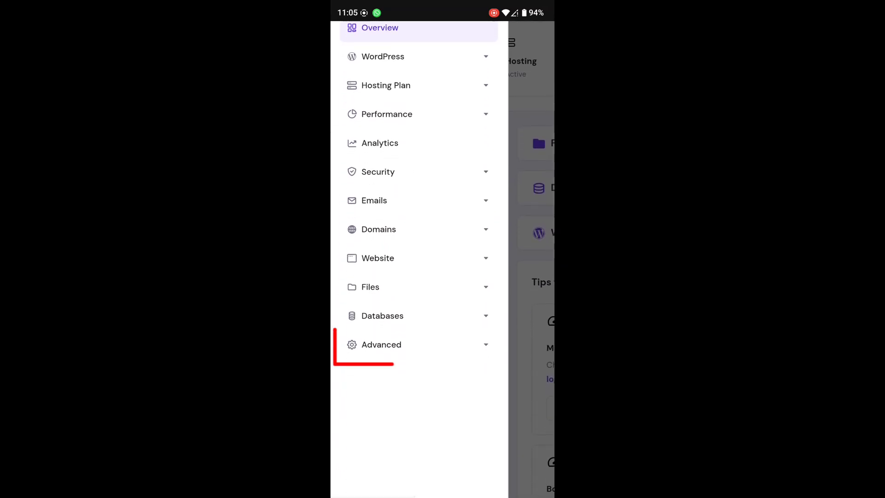
pyautogui.click(382, 344)
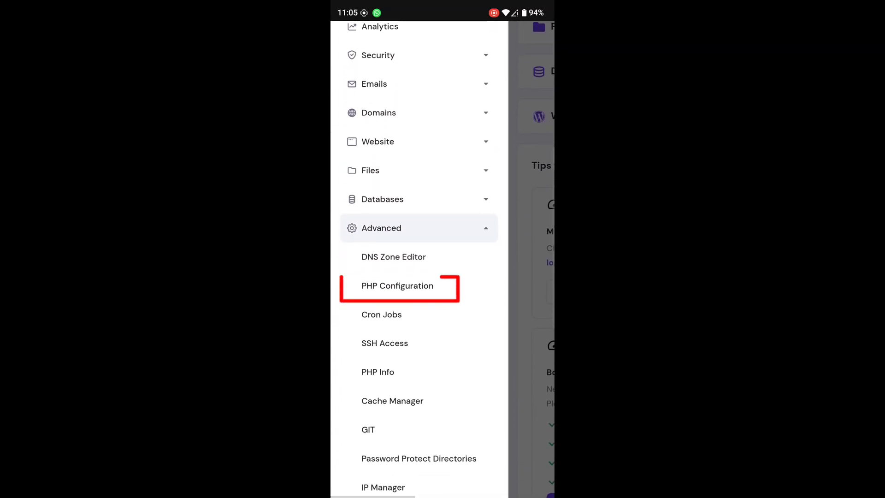
pyautogui.click(397, 286)
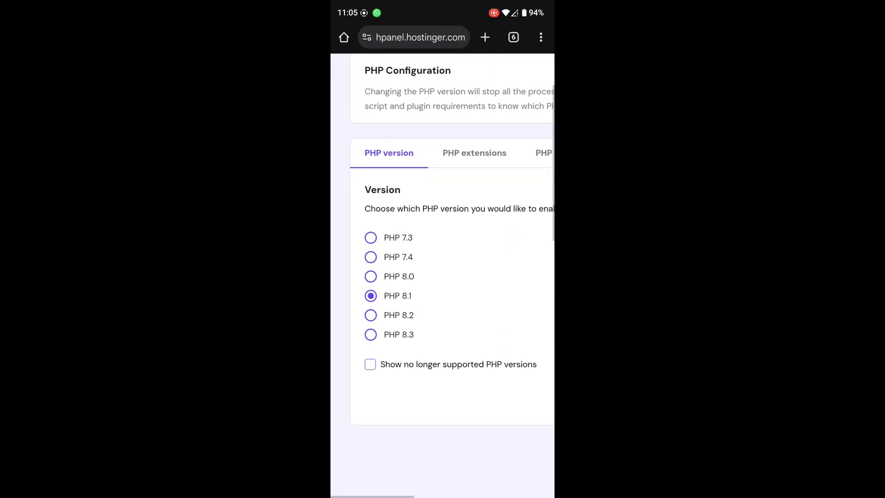
pyautogui.scroll(-2, 442, 276)
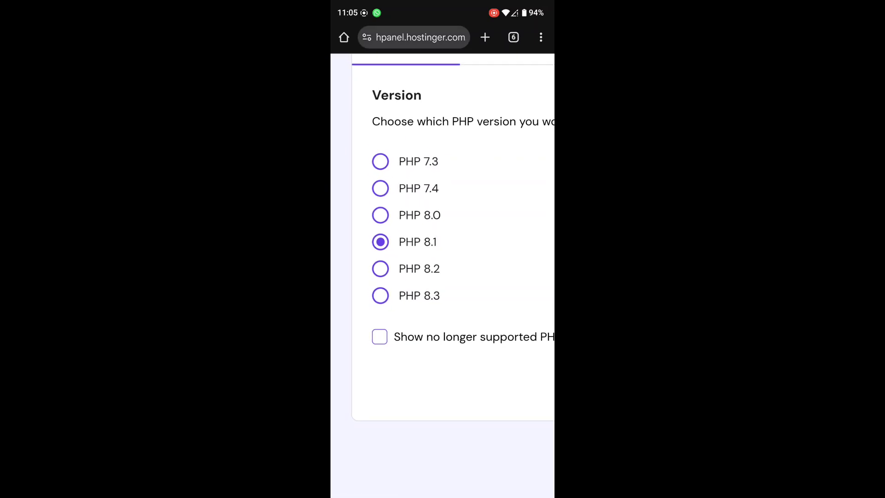
pyautogui.click(380, 296)
pyautogui.scroll(-5, 443, 243)
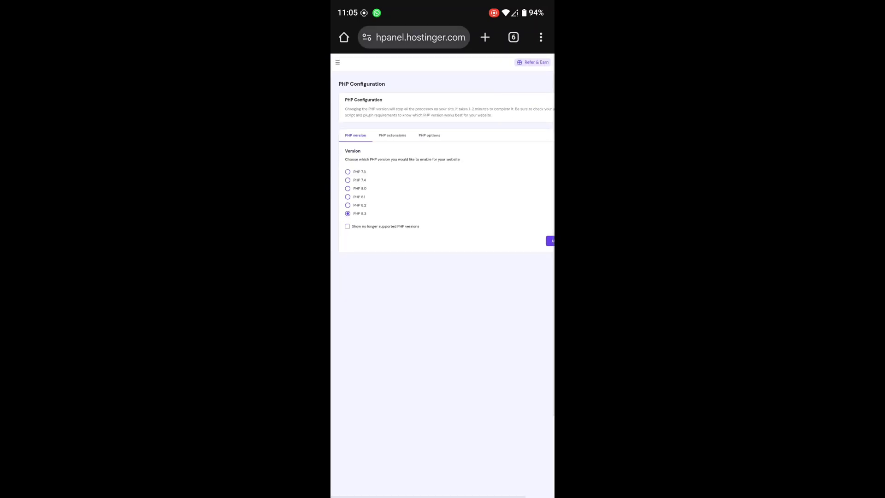
pyautogui.click(534, 241)
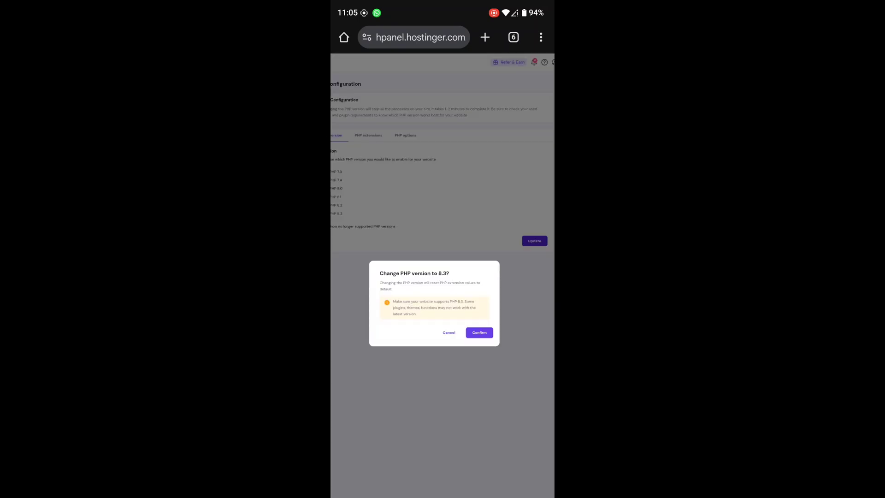
pyautogui.click(479, 333)
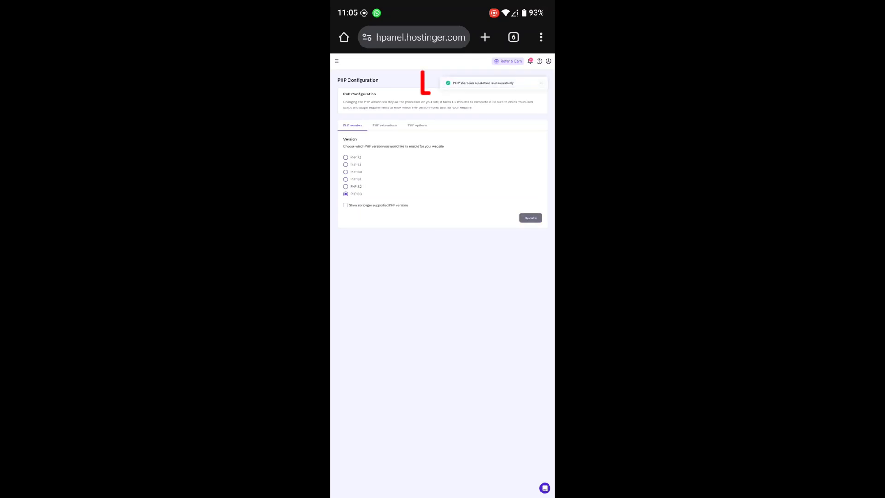
pyautogui.scroll(5, 353, 173)
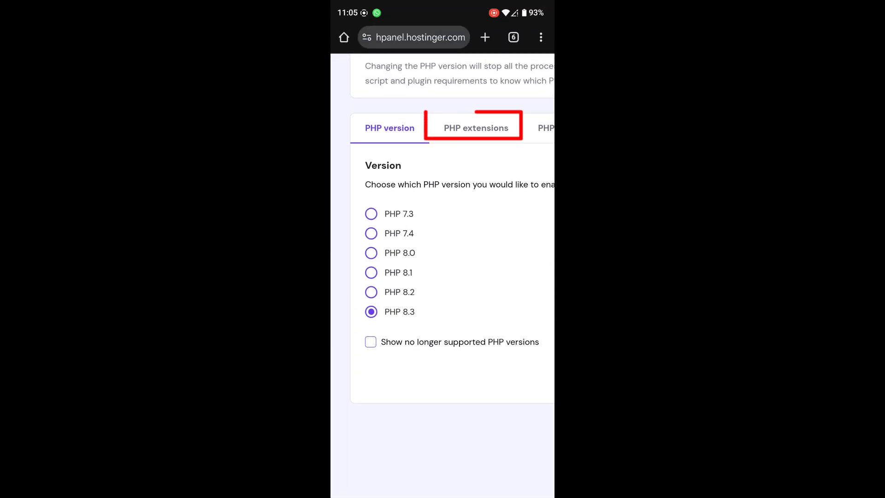
# Step: Search the PHP extensions list for 'load', which matches only uploadprogress
pyautogui.click(475, 127)
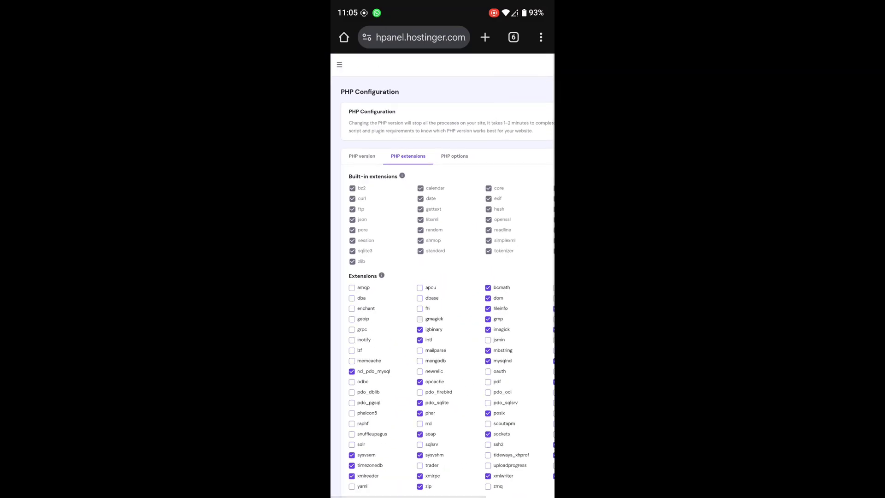
pyautogui.scroll(5, 443, 277)
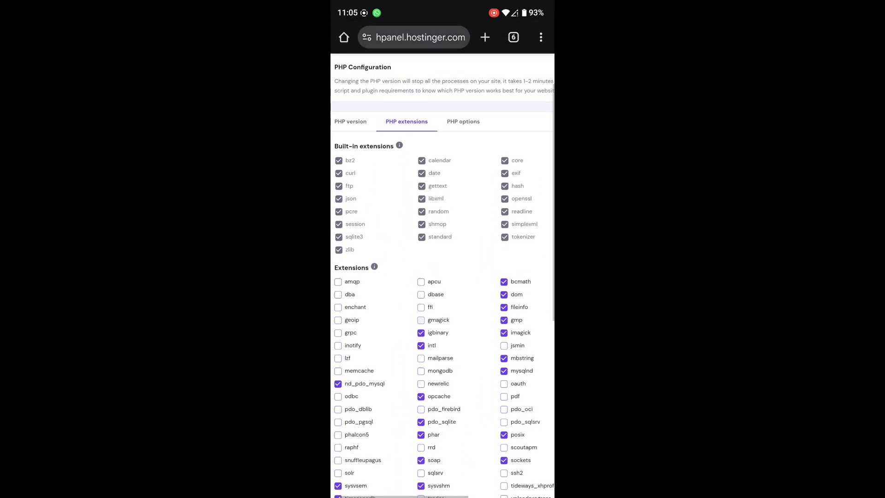
pyautogui.click(540, 37)
pyautogui.click(468, 304)
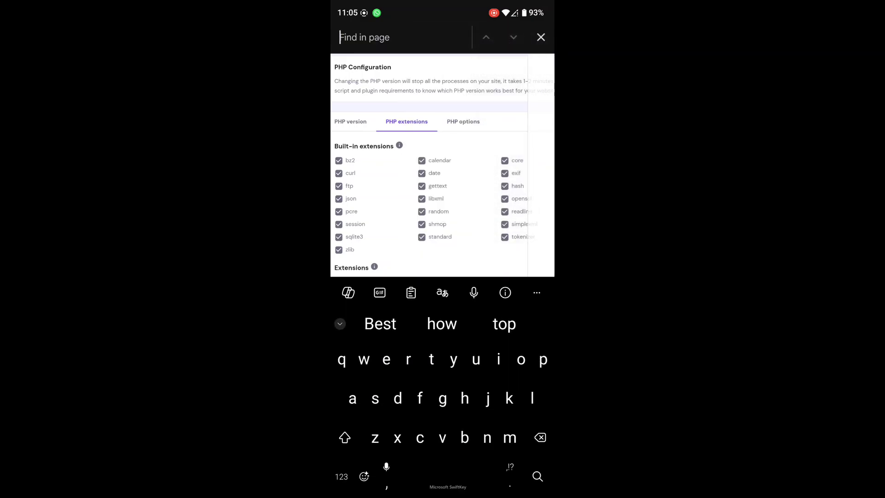
pyautogui.write('Iloa')
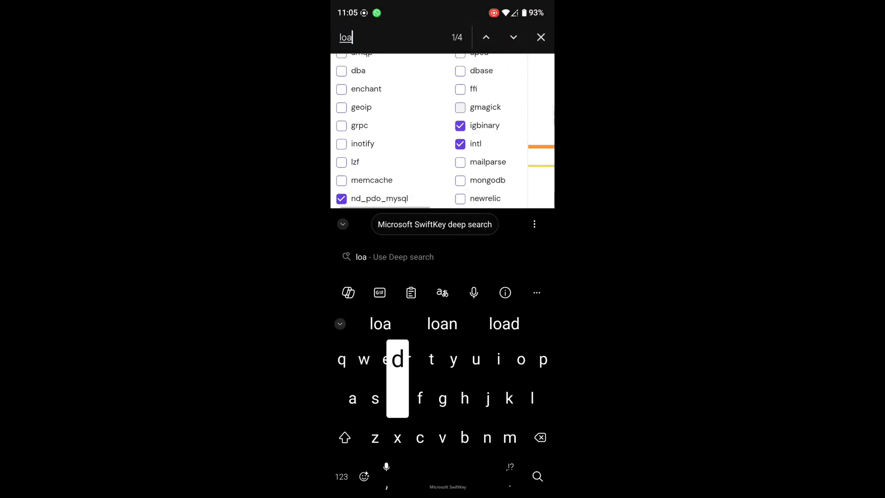
pyautogui.write('d')
pyautogui.press('Return')
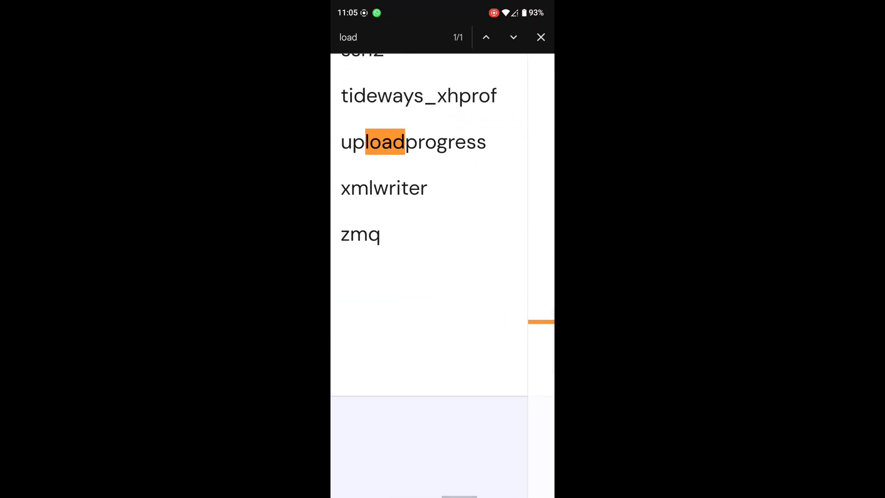
pyautogui.scroll(-5, 429, 207)
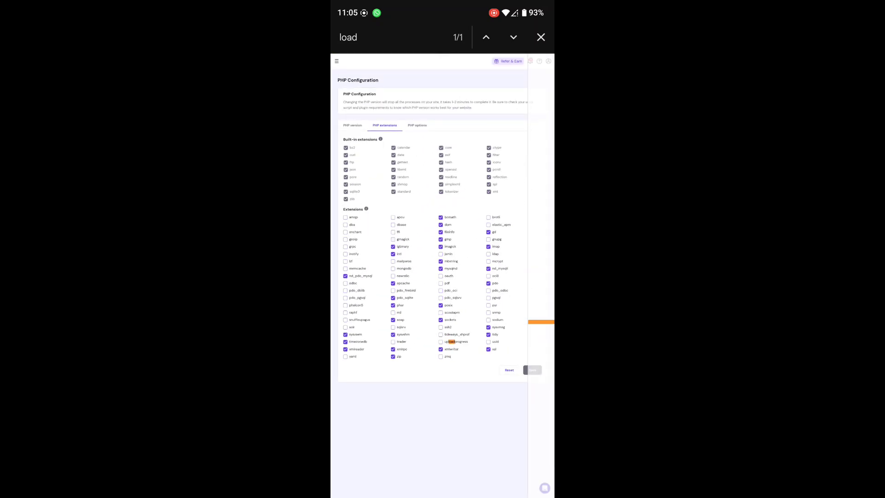
pyautogui.press('Escape')
pyautogui.scroll(5, 442, 276)
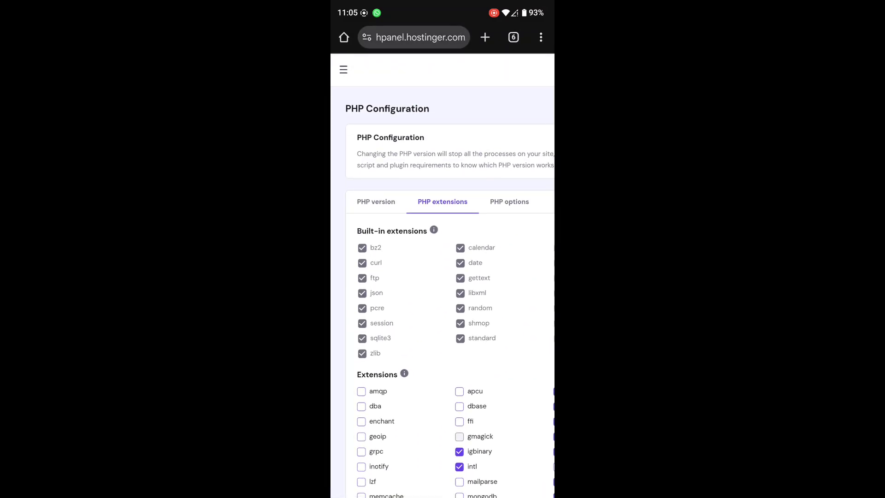
# Step: Change the site's PHP version from 8.3 to 8.2 and confirm the switch
pyautogui.click(375, 201)
pyautogui.scroll(5, 387, 304)
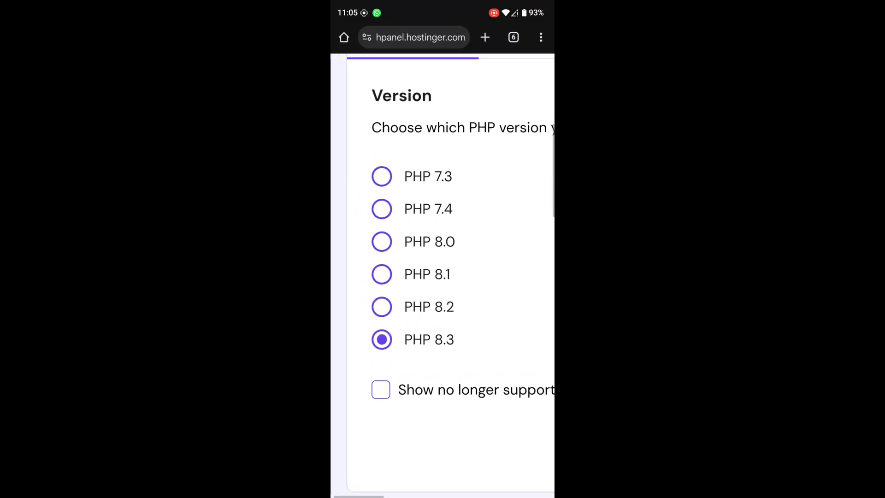
pyautogui.click(381, 306)
pyautogui.scroll(-5, 387, 305)
pyautogui.click(531, 218)
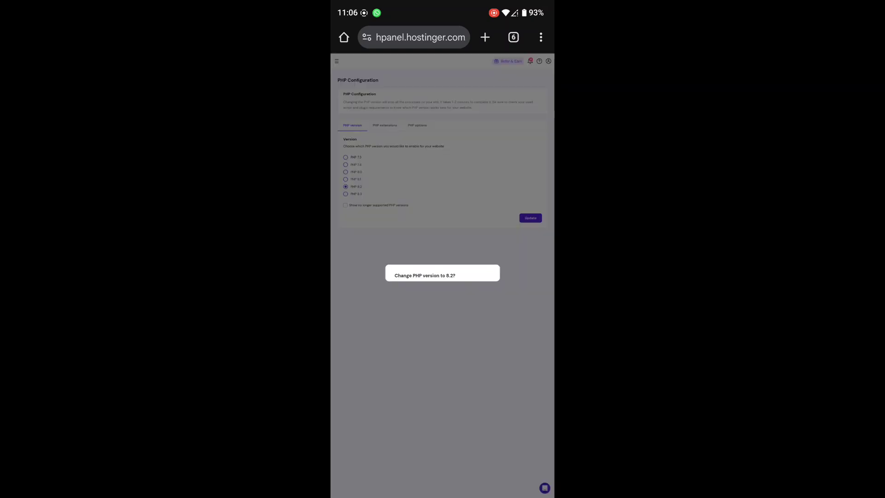
pyautogui.click(483, 286)
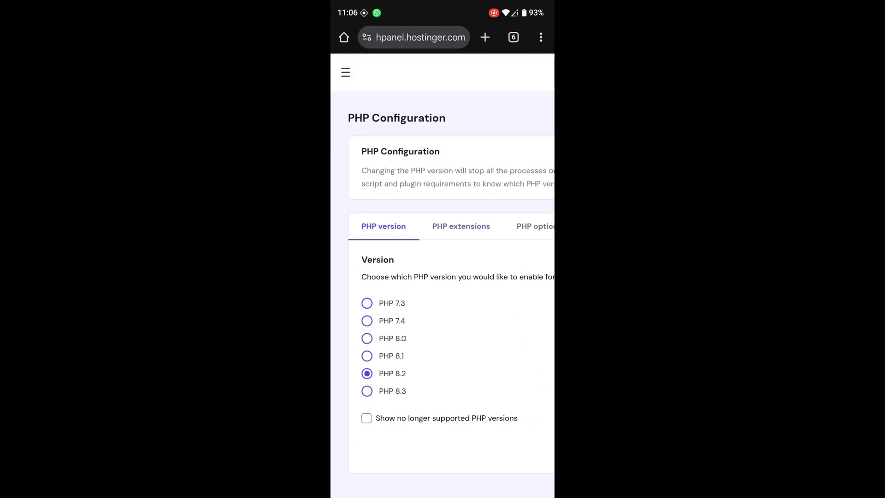
# Step: Tick ioncube_loader and save, then check the PHP version before returning to PHP extensions
pyautogui.click(460, 226)
pyautogui.write('load')
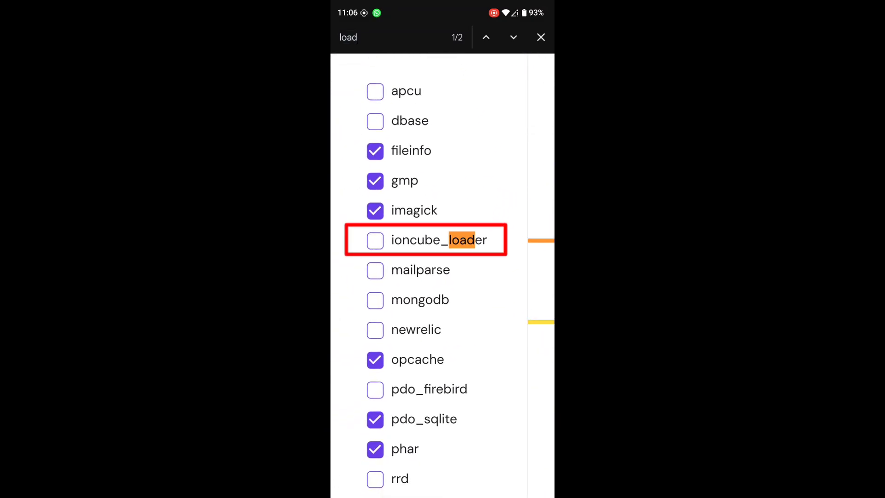
pyautogui.click(541, 37)
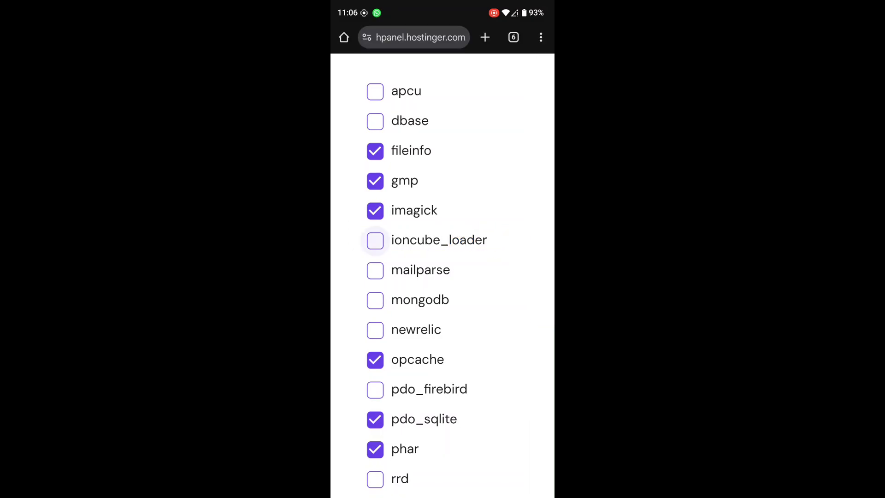
pyautogui.click(376, 240)
pyautogui.scroll(-5, 442, 277)
pyautogui.click(534, 384)
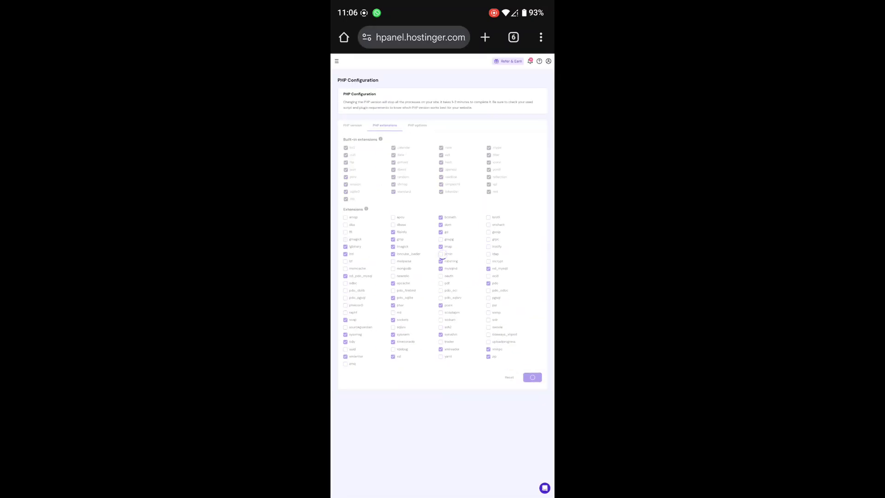
pyautogui.scroll(3, 442, 249)
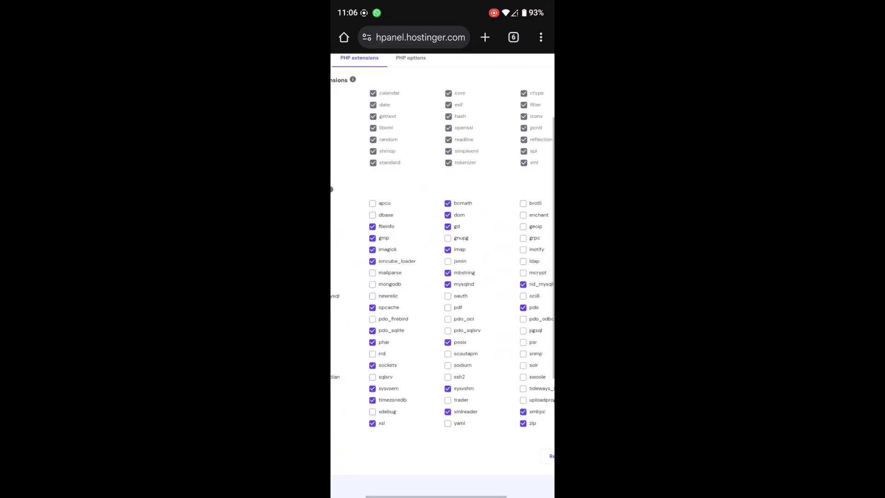
pyautogui.click(367, 174)
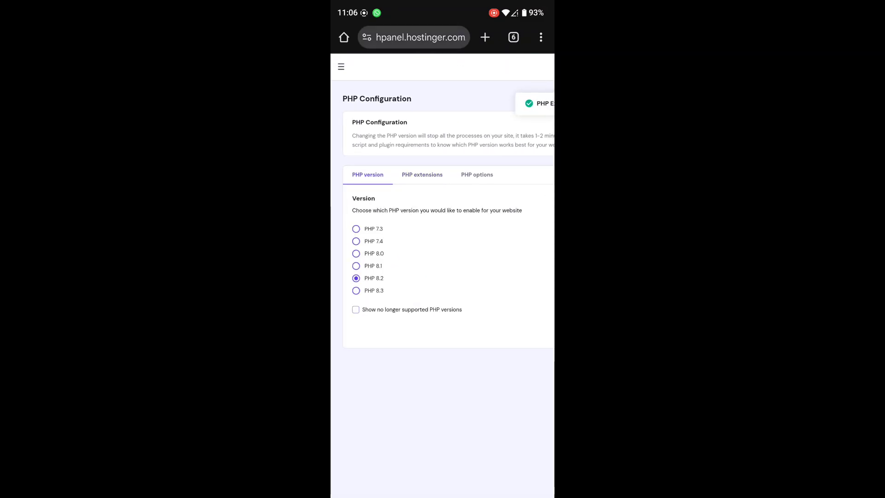
pyautogui.scroll(3, 443, 249)
pyautogui.scroll(-3, 443, 249)
pyautogui.click(423, 176)
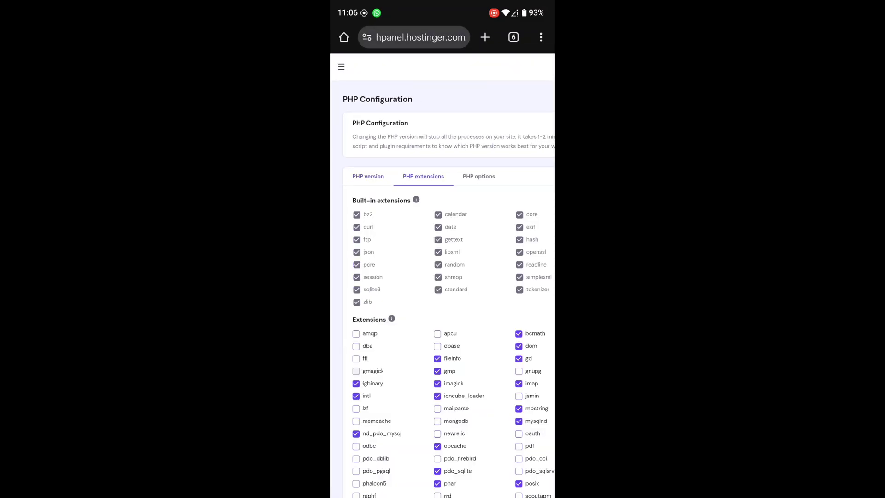
pyautogui.scroll(-3, 442, 249)
pyautogui.scroll(3, 443, 276)
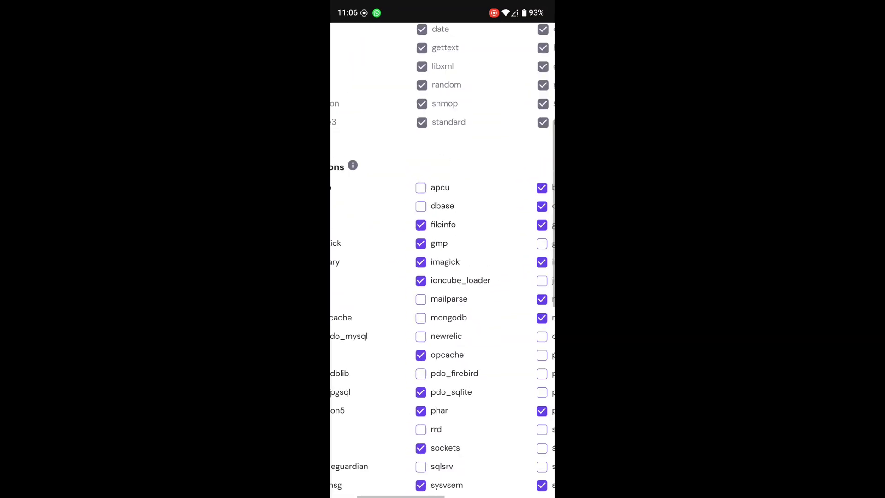
pyautogui.scroll(-3, 442, 249)
# Step: Refresh the WordPress Plugins list, activate WP Safelink, and bring up the admin menu
pyautogui.click(514, 38)
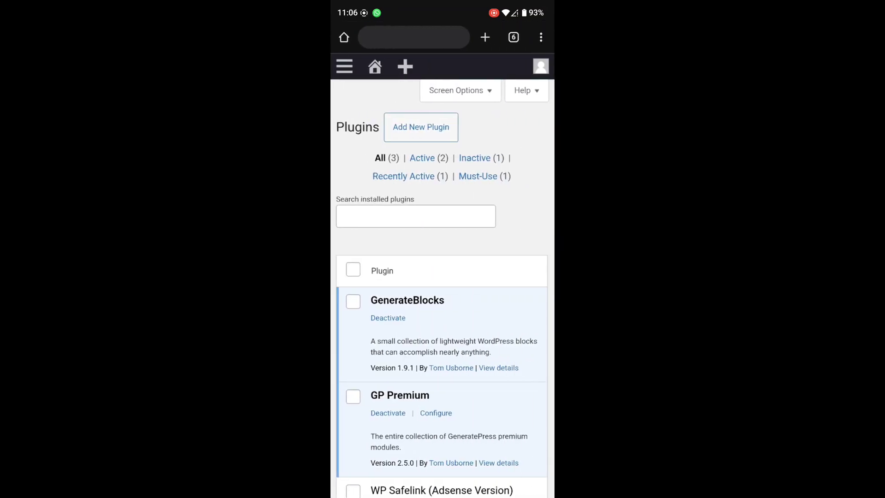
pyautogui.moveTo(442, 138); pyautogui.dragTo(443, 276)
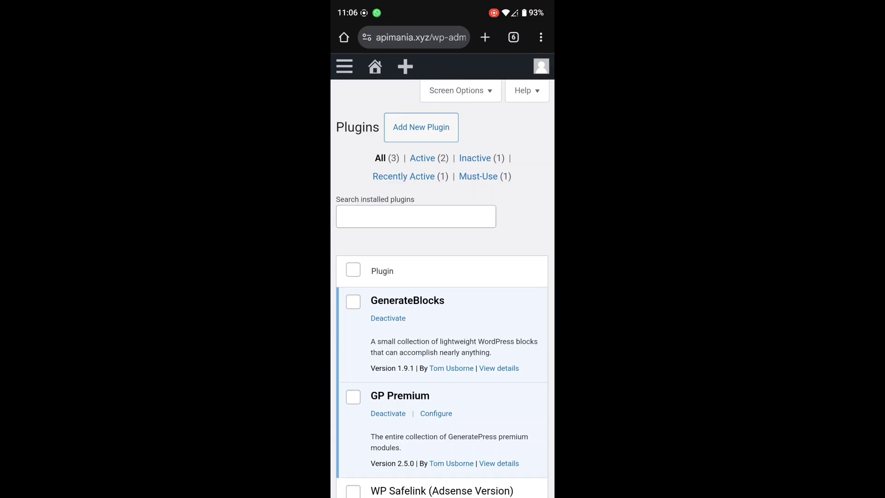
pyautogui.moveTo(442, 381); pyautogui.dragTo(443, 138)
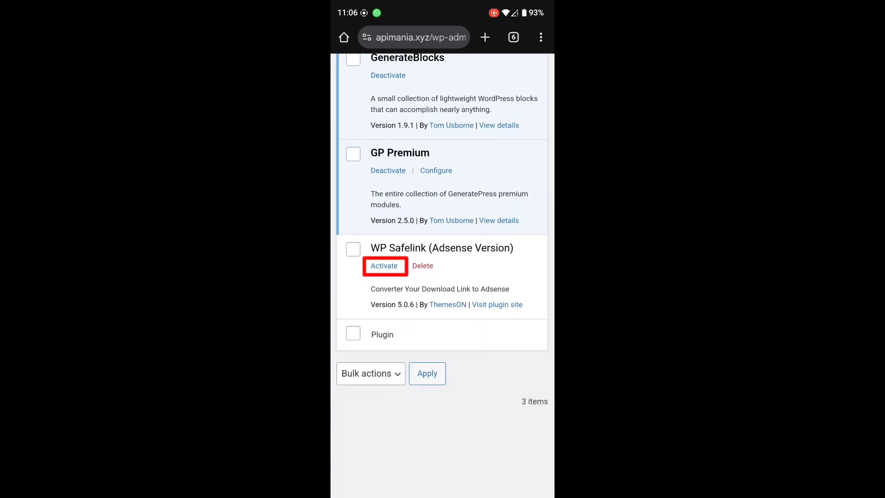
pyautogui.click(384, 265)
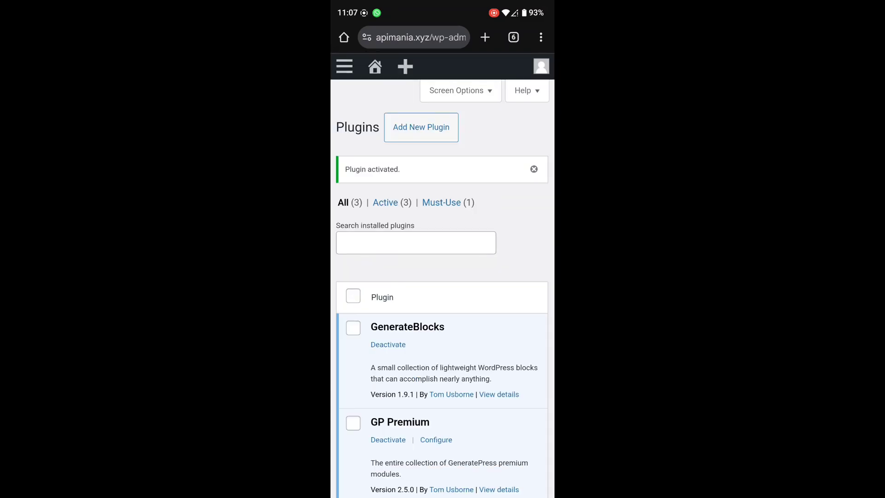
pyautogui.click(345, 66)
pyautogui.moveTo(484, 346); pyautogui.dragTo(483, 228)
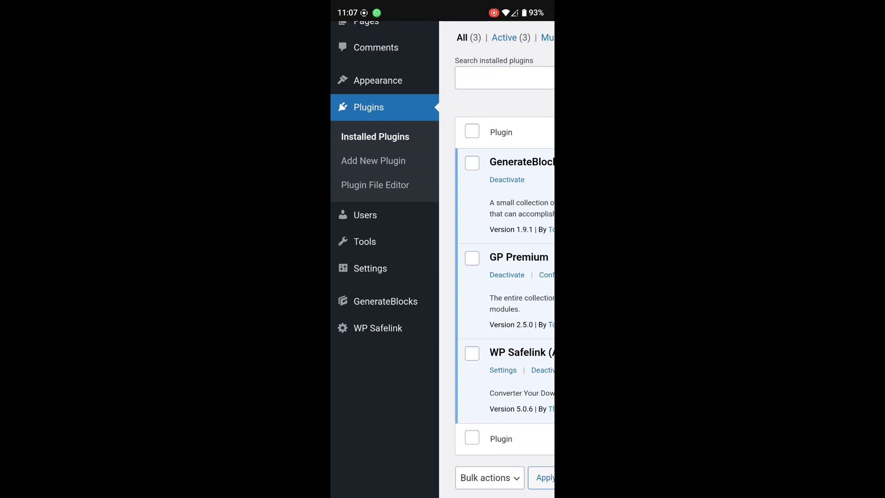
pyautogui.click(498, 277)
pyautogui.moveTo(442, 207); pyautogui.dragTo(443, 387)
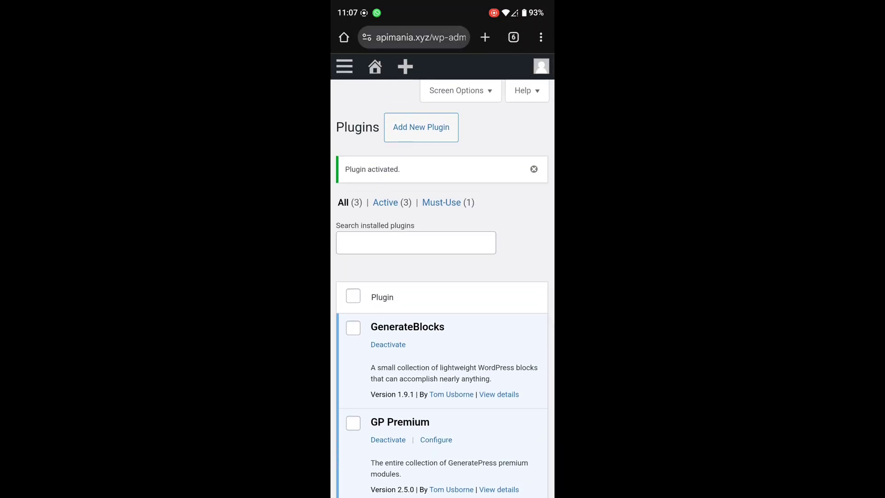
pyautogui.click(344, 67)
pyautogui.scroll(-5, 443, 277)
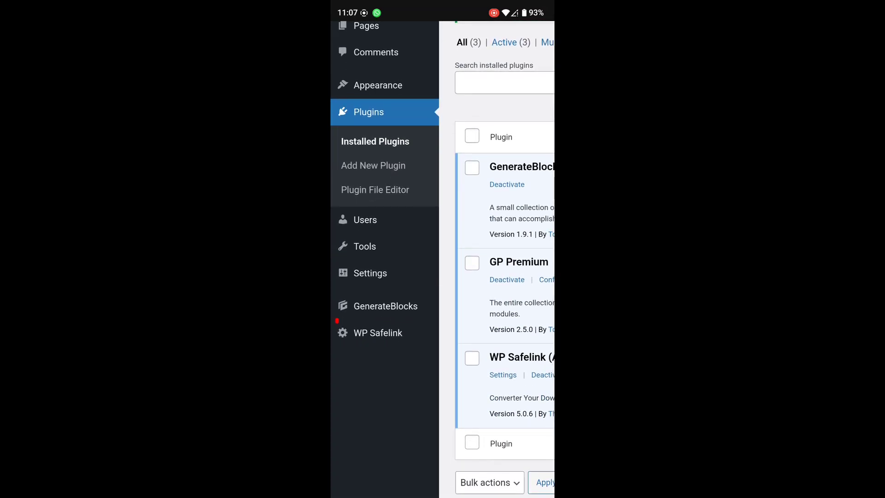
# Step: Open the WP Safelink admin page and select its version number 5.0.6
pyautogui.click(378, 333)
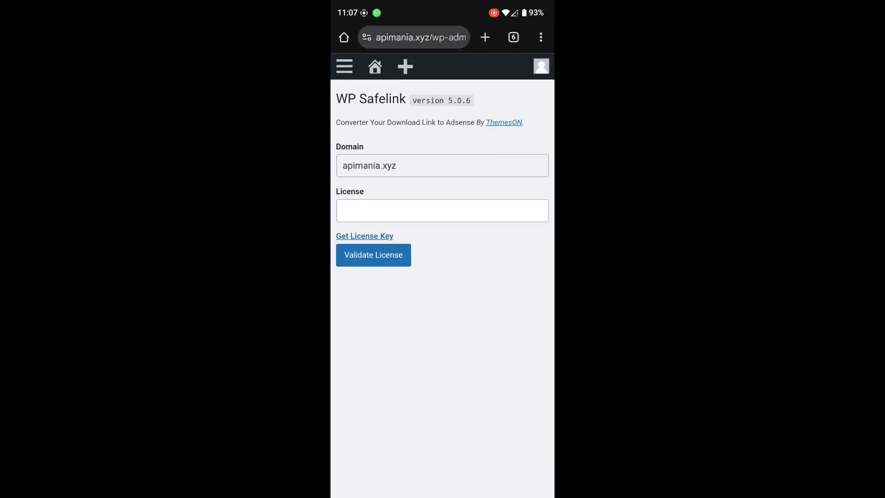
pyautogui.doubleClick(459, 100)
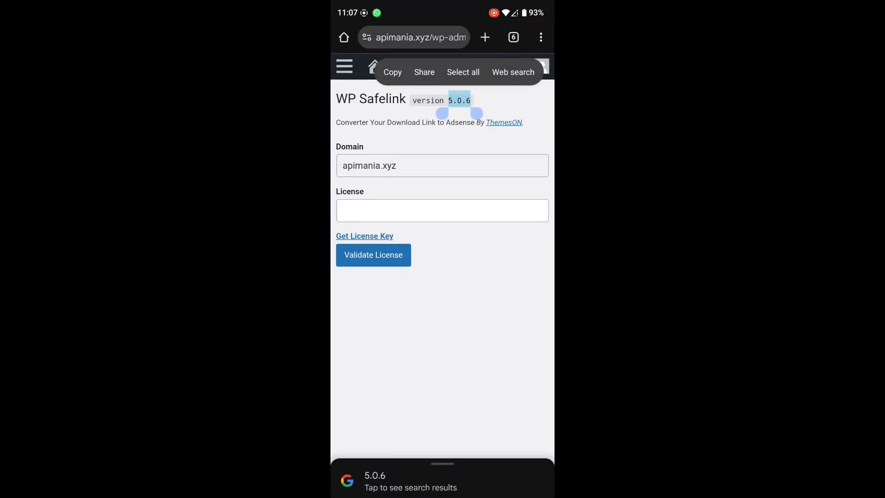
pyautogui.click(443, 346)
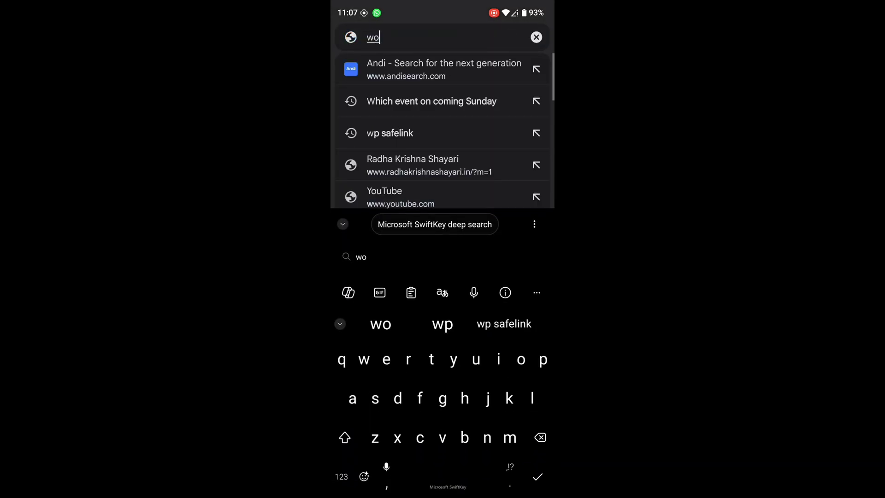
# Step: Search Google for 'wp safelink' and open the themeson.com result
pyautogui.click(441, 323)
pyautogui.click(537, 476)
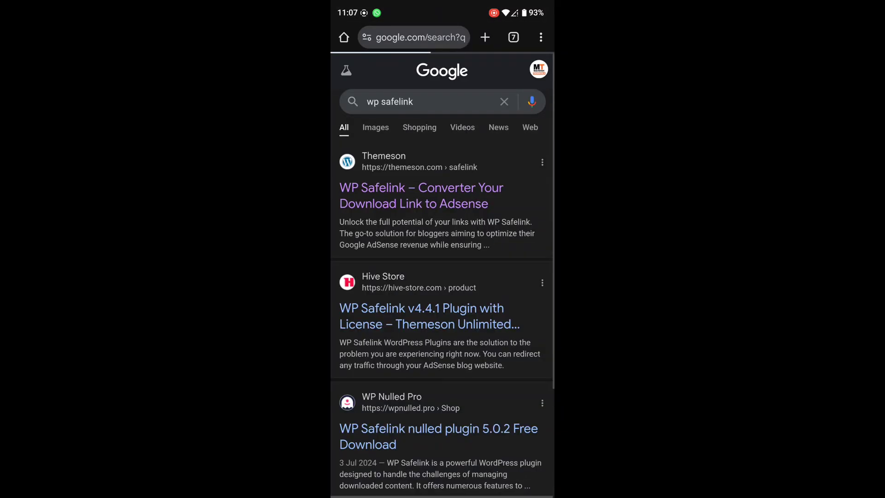
pyautogui.click(421, 195)
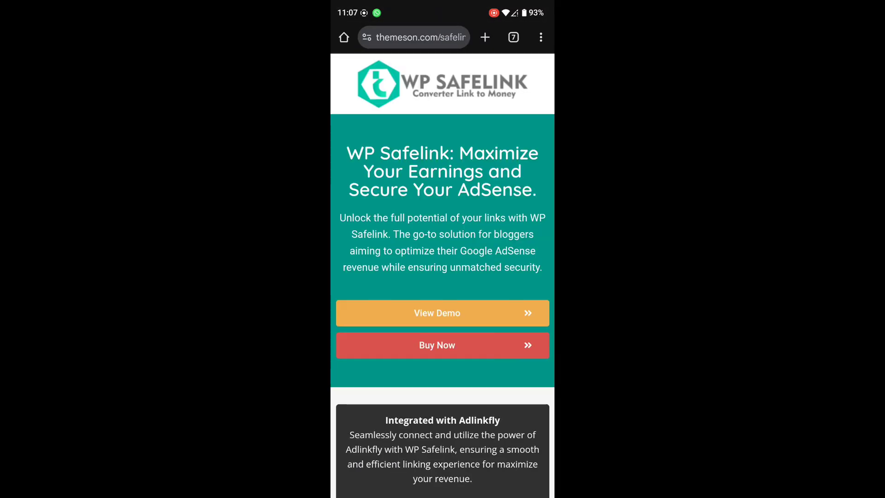
pyautogui.scroll(-5, 443, 276)
pyautogui.scroll(2, 442, 276)
pyautogui.scroll(10, 443, 276)
pyautogui.scroll(-5, 442, 277)
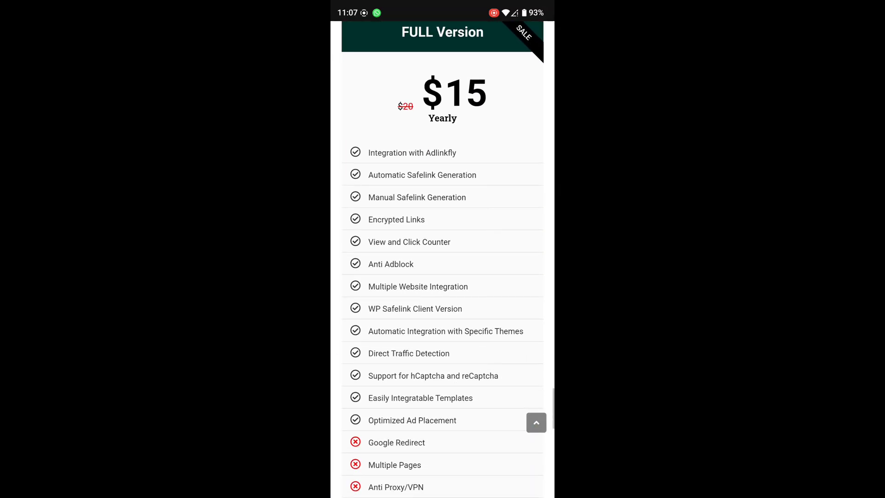
pyautogui.scroll(-10, 442, 277)
pyautogui.scroll(-3, 443, 276)
pyautogui.scroll(1, 442, 277)
pyautogui.scroll(4, 443, 277)
pyautogui.scroll(8, 442, 277)
pyautogui.scroll(3, 443, 277)
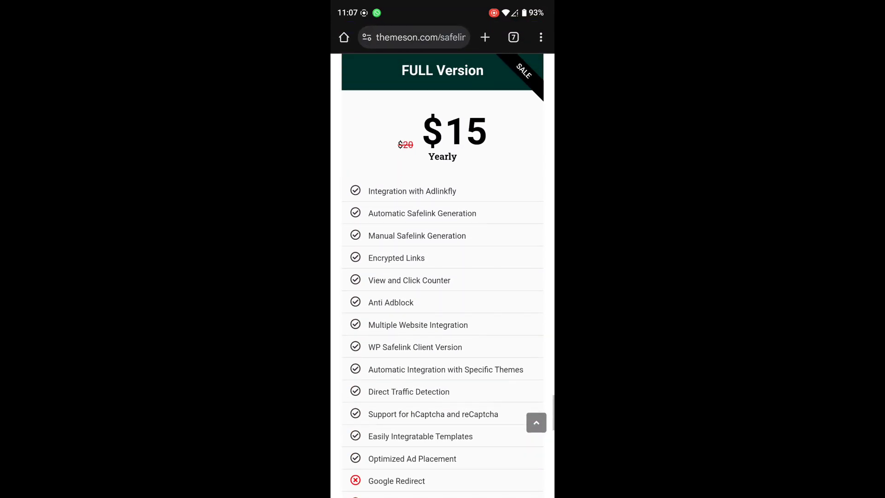
pyautogui.scroll(1, 443, 277)
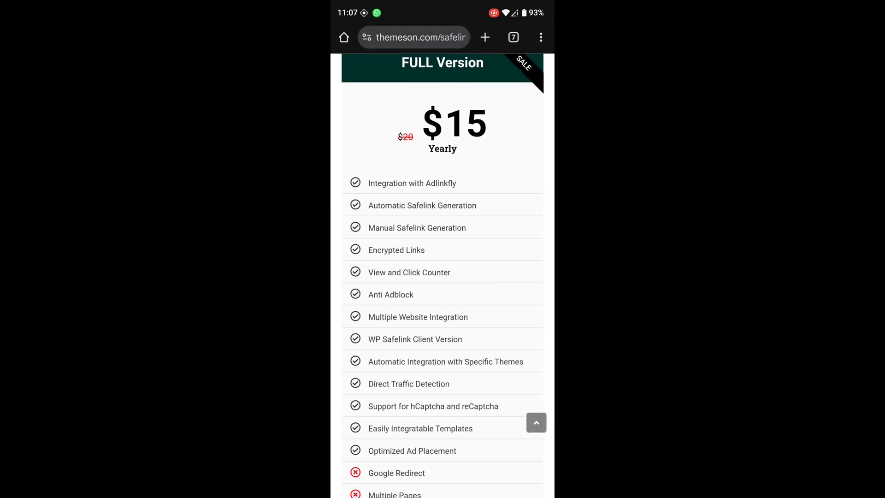
# Step: Close the themeson.com tab and return to the WP Safelink admin tab
pyautogui.click(513, 37)
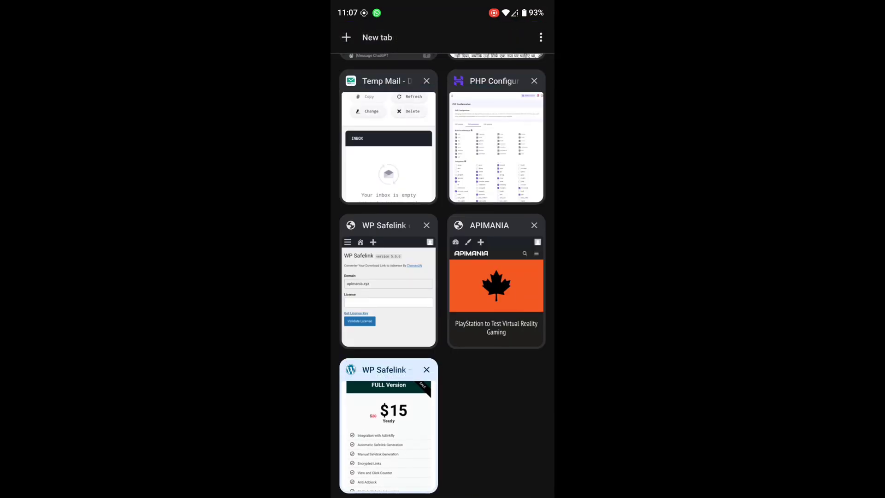
pyautogui.moveTo(387, 422); pyautogui.dragTo(525, 422)
pyautogui.click(387, 428)
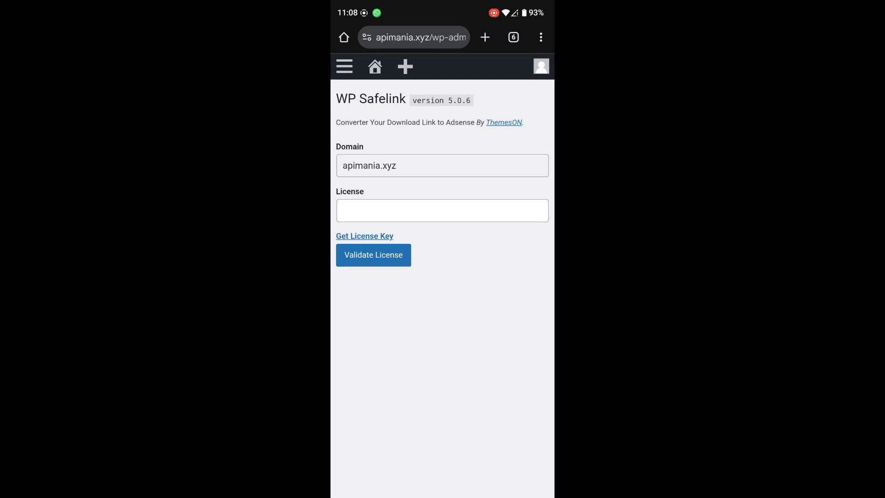
# Step: Paste the license key into the License field and open the General settings
pyautogui.click(441, 211)
pyautogui.click(359, 187)
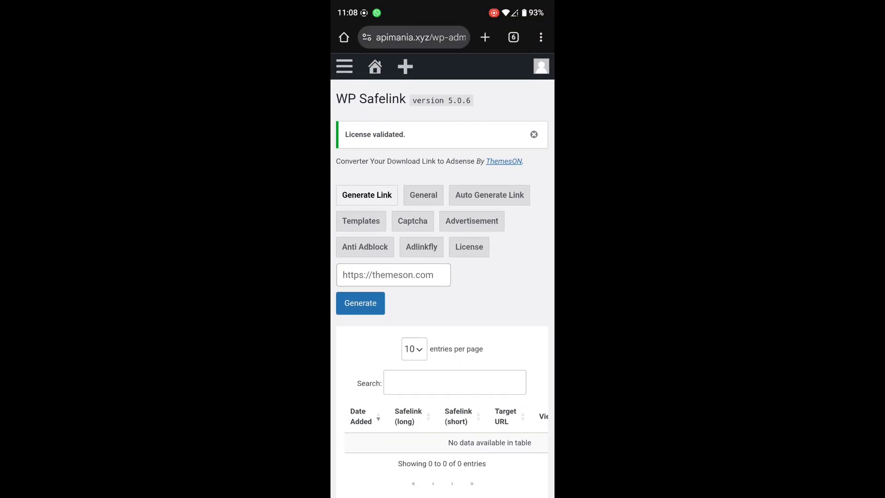
pyautogui.click(423, 194)
pyautogui.scroll(-3, 442, 311)
pyautogui.scroll(1, 443, 311)
pyautogui.scroll(1, 443, 276)
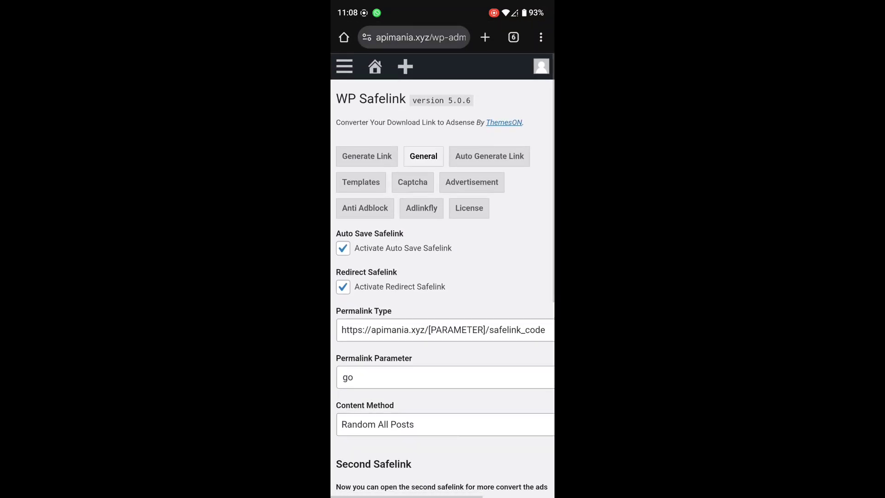
# Step: Review the Auto Generate Link, Templates, Captcha, Advertisement, Anti Adblock, Adlinkfly and License settings, ending on Generate Link
pyautogui.click(489, 154)
pyautogui.scroll(-4, 442, 312)
pyautogui.scroll(4, 443, 276)
pyautogui.click(361, 181)
pyautogui.scroll(-2, 442, 311)
pyautogui.scroll(2, 443, 277)
pyautogui.click(413, 182)
pyautogui.scroll(-2, 443, 311)
pyautogui.scroll(2, 442, 311)
pyautogui.click(472, 181)
pyautogui.scroll(-2, 442, 311)
pyautogui.scroll(2, 443, 311)
pyautogui.click(365, 208)
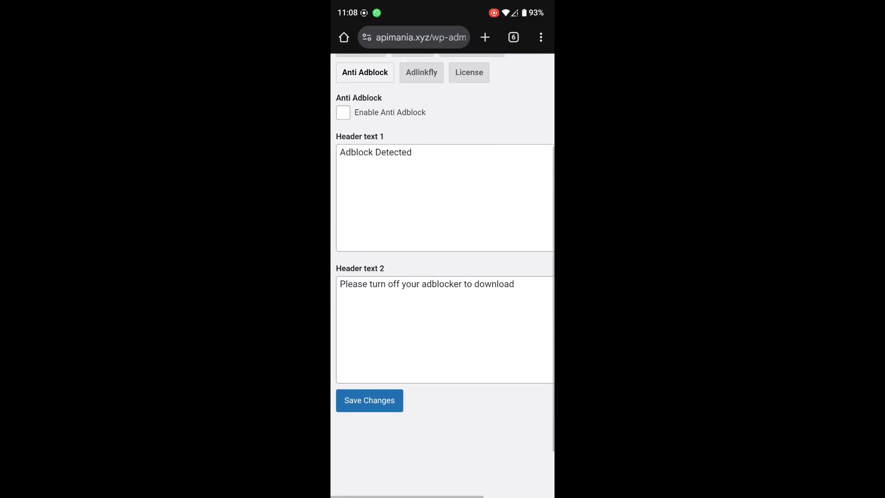
pyautogui.scroll(5, 443, 276)
pyautogui.click(420, 208)
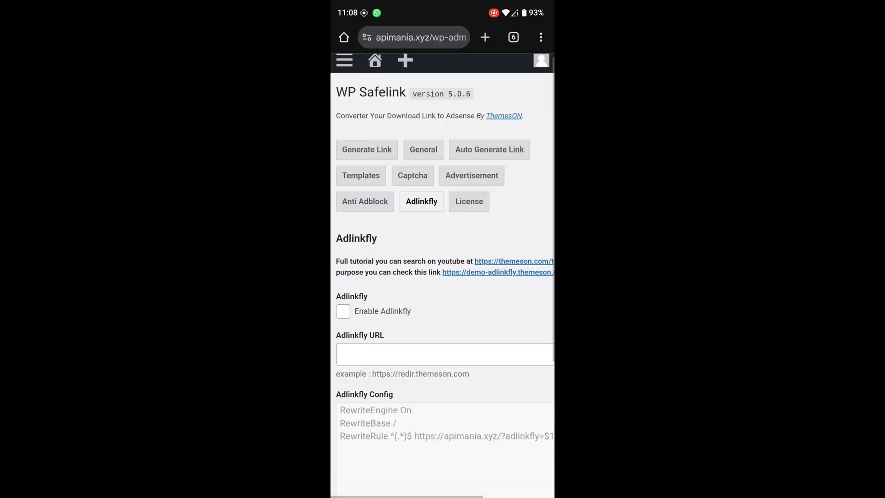
pyautogui.click(468, 210)
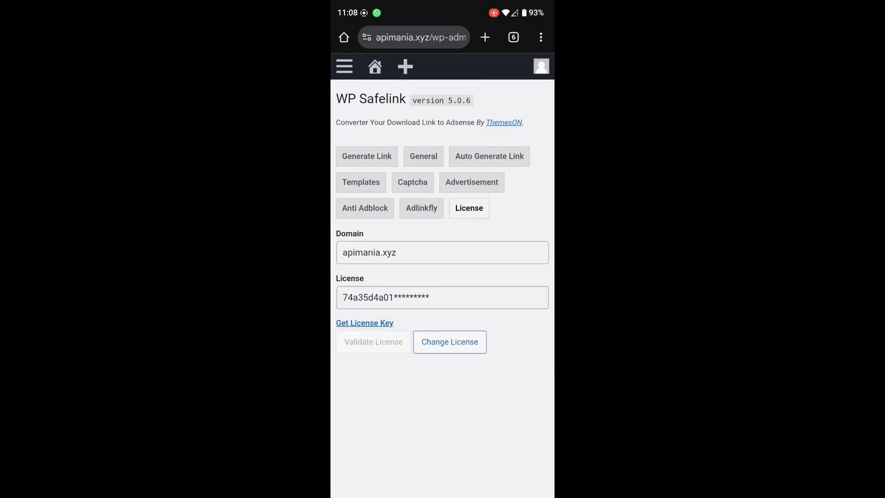
pyautogui.click(367, 155)
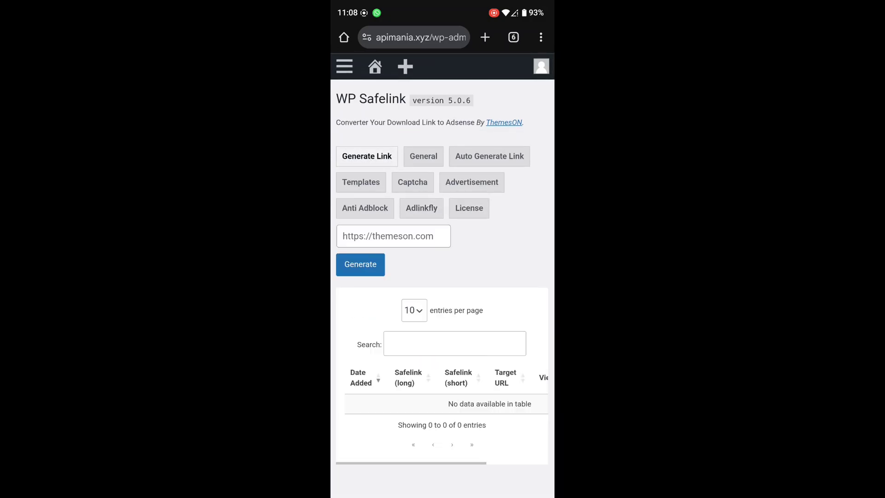
pyautogui.scroll(-1, 442, 277)
# Step: Return to the hPanel PHP Configuration tab in Chrome and expand the Files menu
pyautogui.press('super')
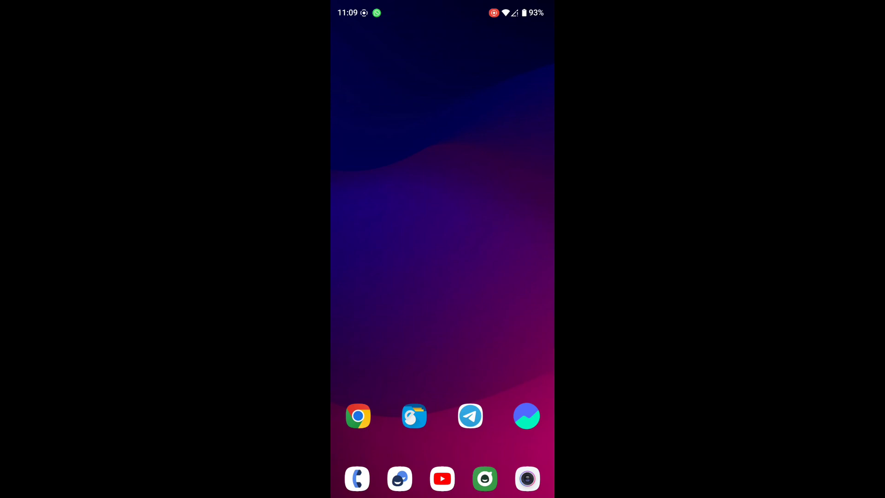
pyautogui.hotkey('alt', 'Tab')
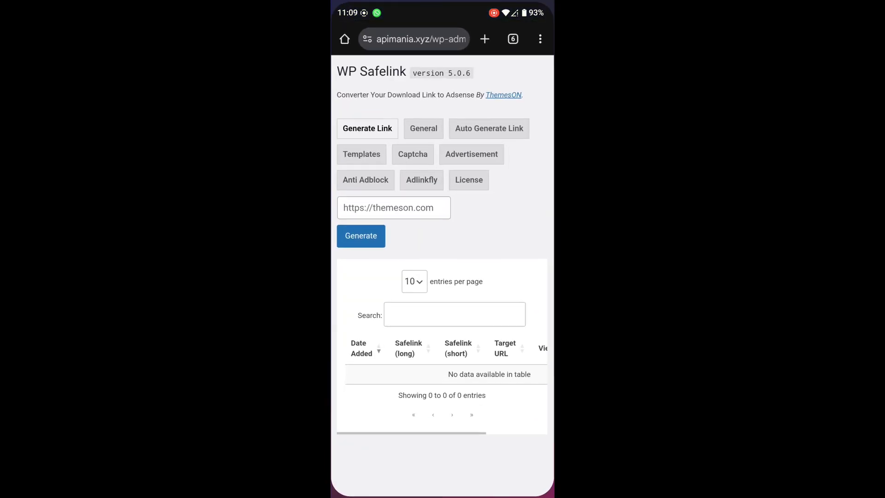
pyautogui.click(513, 38)
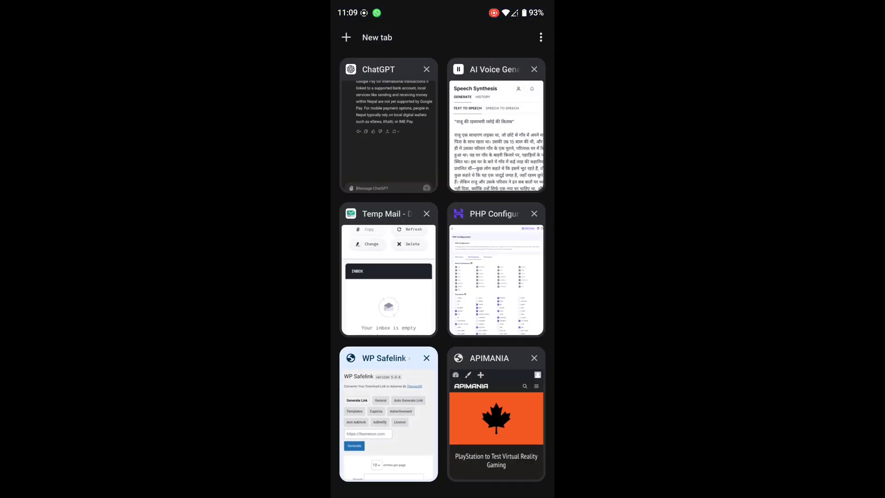
pyautogui.click(496, 277)
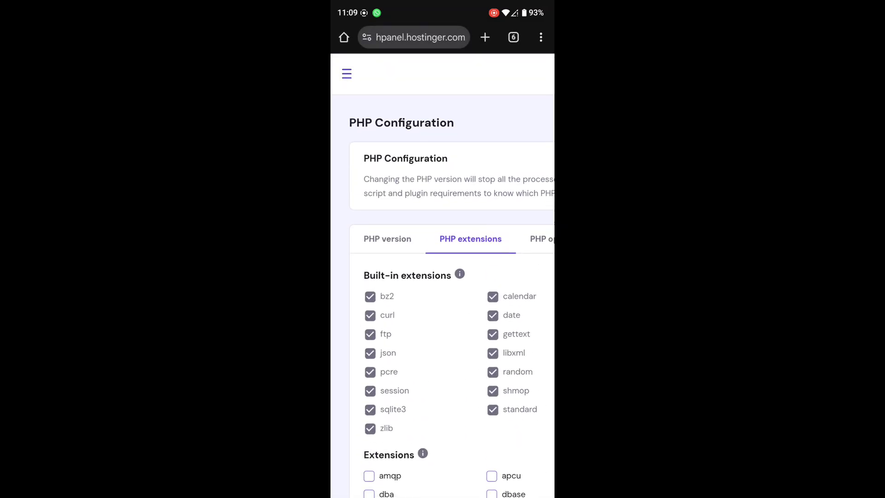
pyautogui.click(346, 74)
pyautogui.scroll(-5, 418, 311)
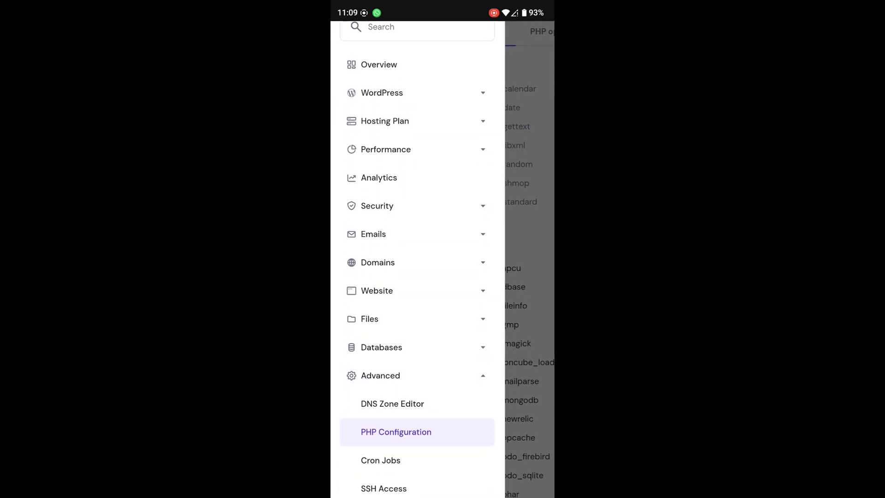
pyautogui.scroll(-3, 418, 311)
pyautogui.click(418, 229)
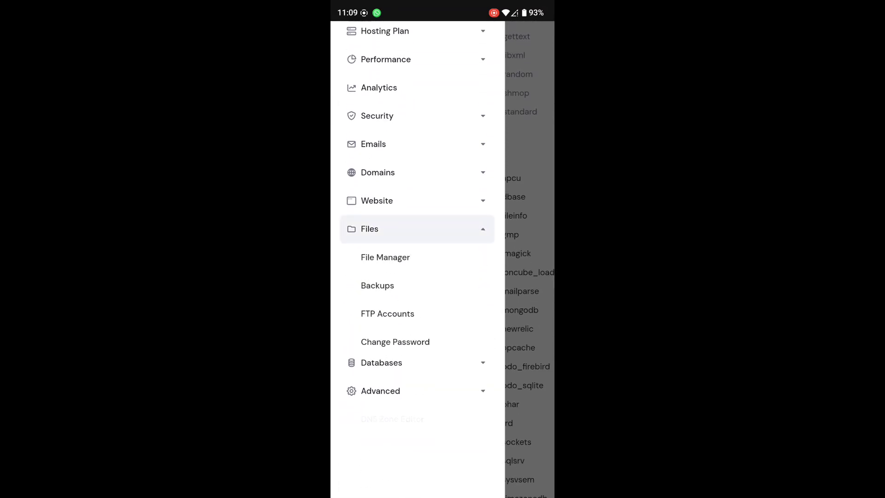
# Step: In File Manager's plugins folder, permanently delete wp-safelink, skipping the trash bin
pyautogui.click(385, 258)
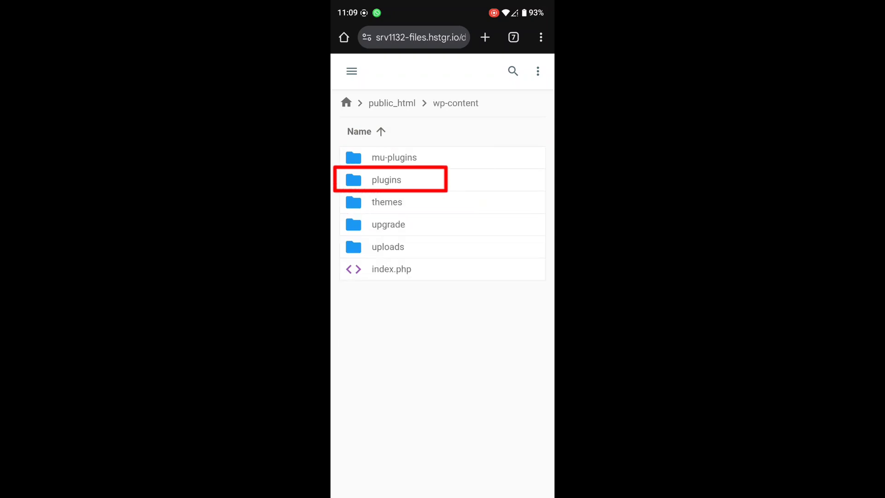
pyautogui.click(386, 180)
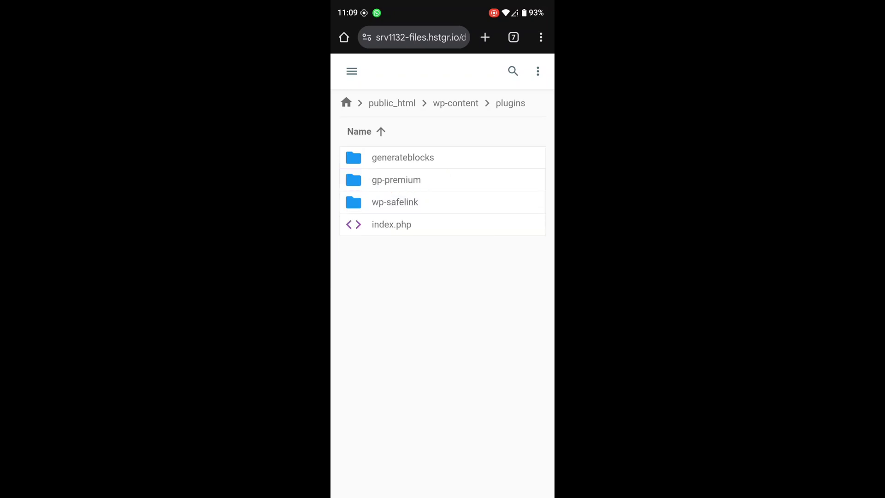
pyautogui.rightClick(415, 202)
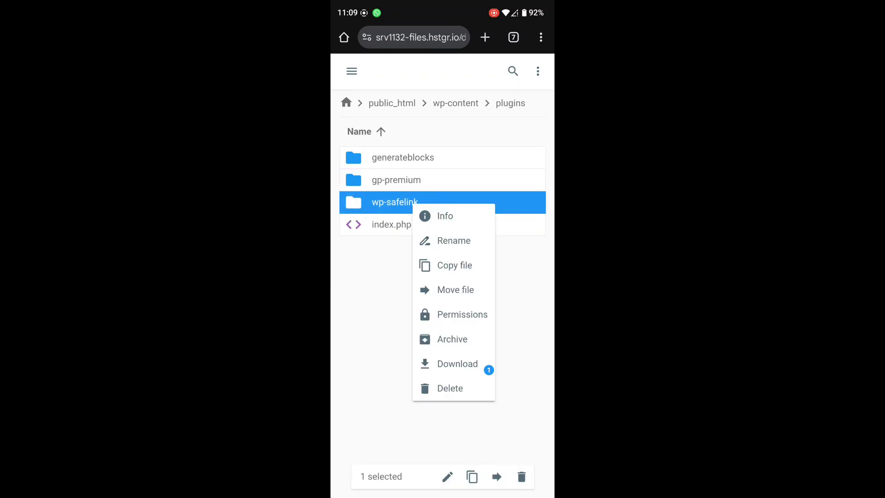
pyautogui.click(451, 388)
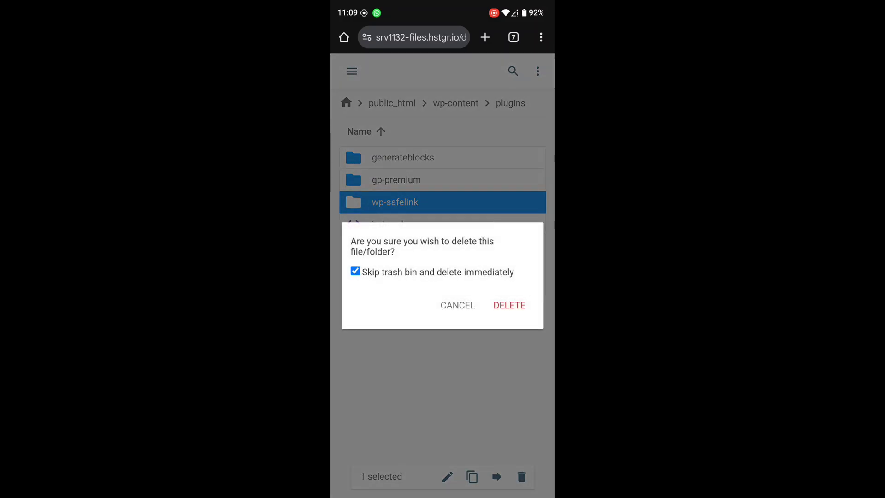
pyautogui.click(509, 305)
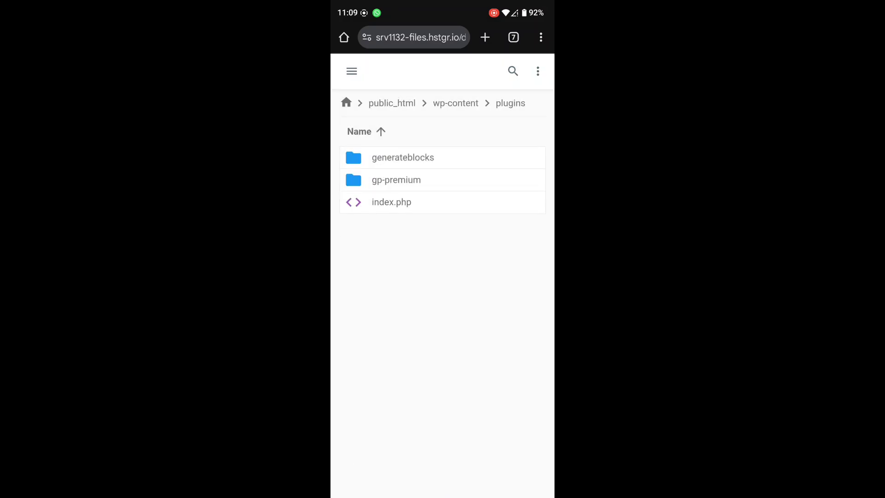
# Step: Switch to the WP Safelink admin tab and navigate through the admin menu to Plugins
pyautogui.click(513, 37)
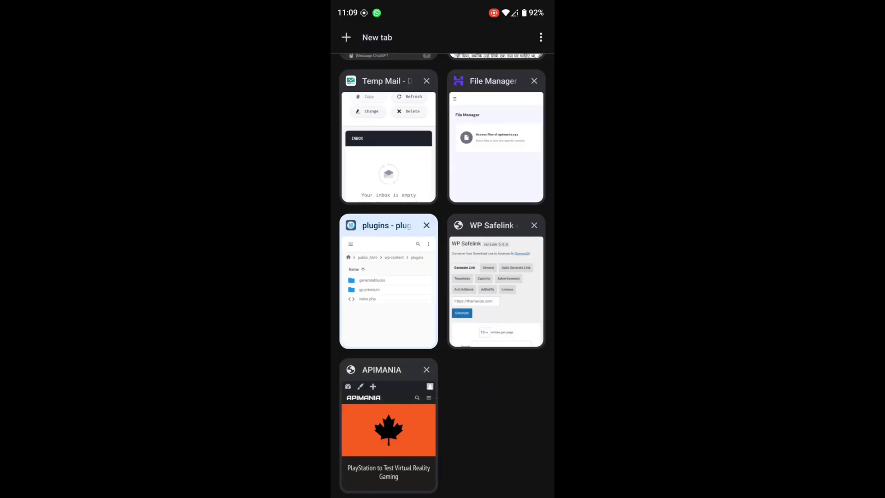
pyautogui.click(495, 283)
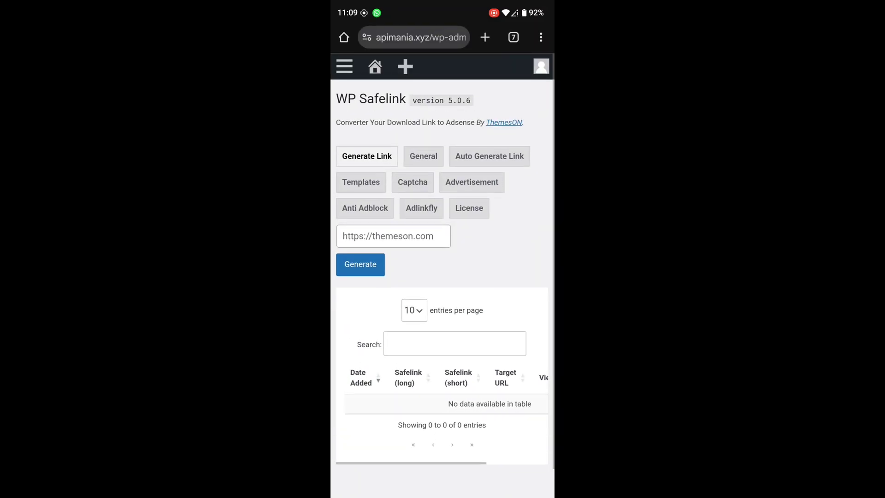
pyautogui.click(344, 66)
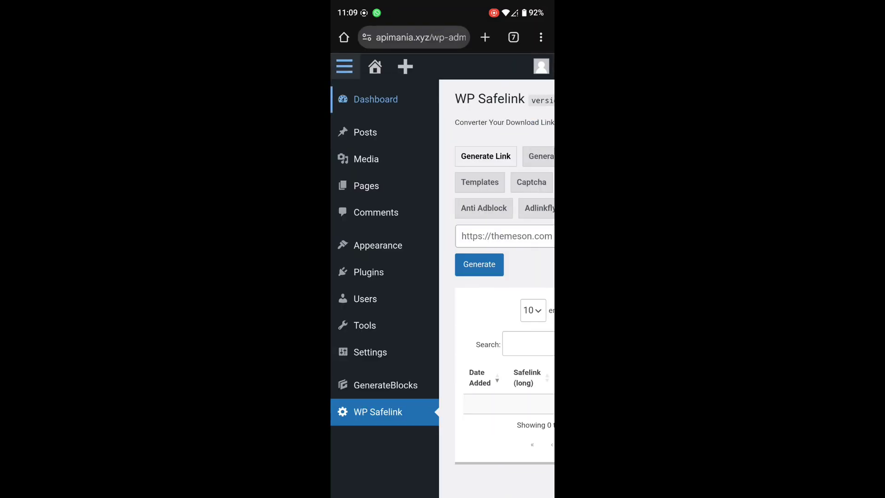
pyautogui.click(376, 99)
pyautogui.click(353, 129)
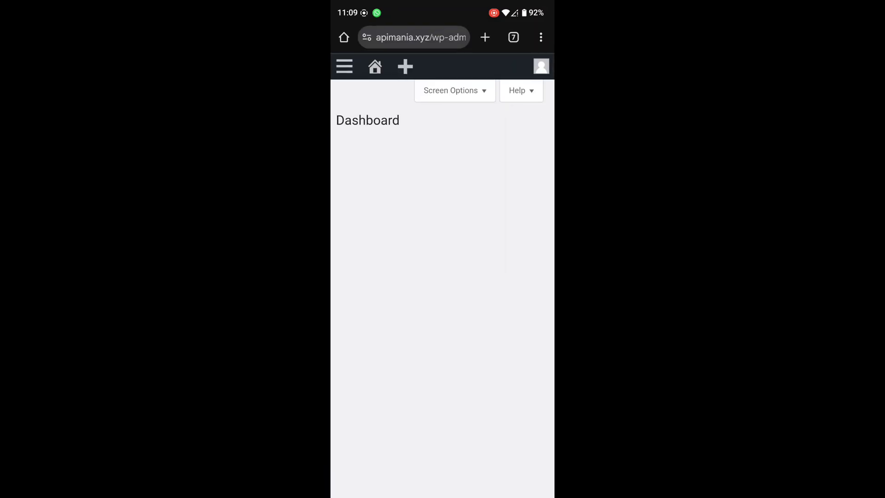
pyautogui.click(344, 66)
pyautogui.click(375, 66)
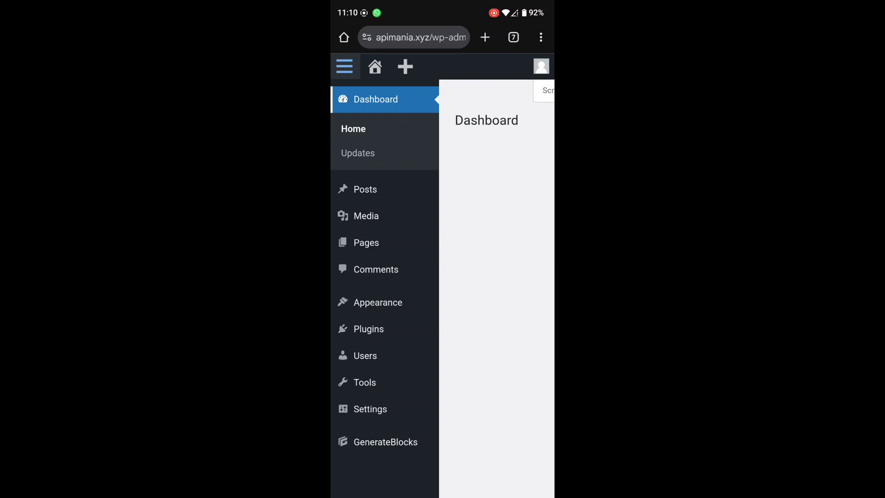
pyautogui.click(369, 329)
pyautogui.scroll(-5, 443, 276)
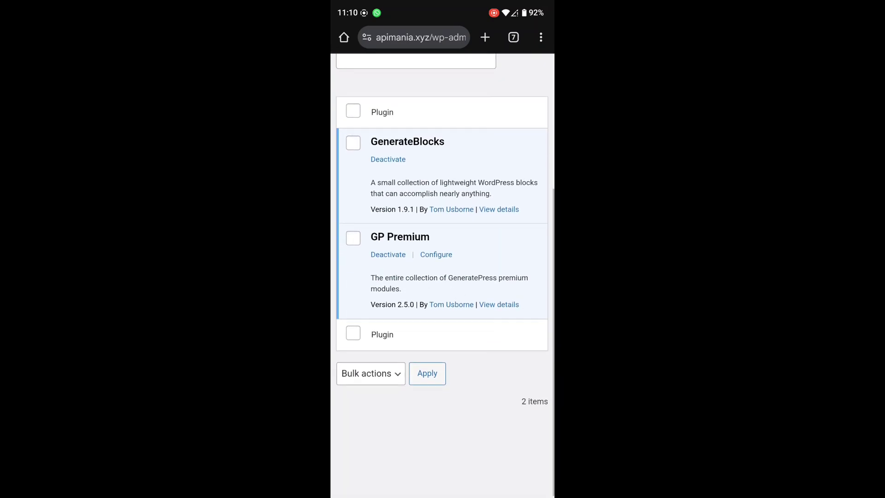
pyautogui.scroll(5, 442, 277)
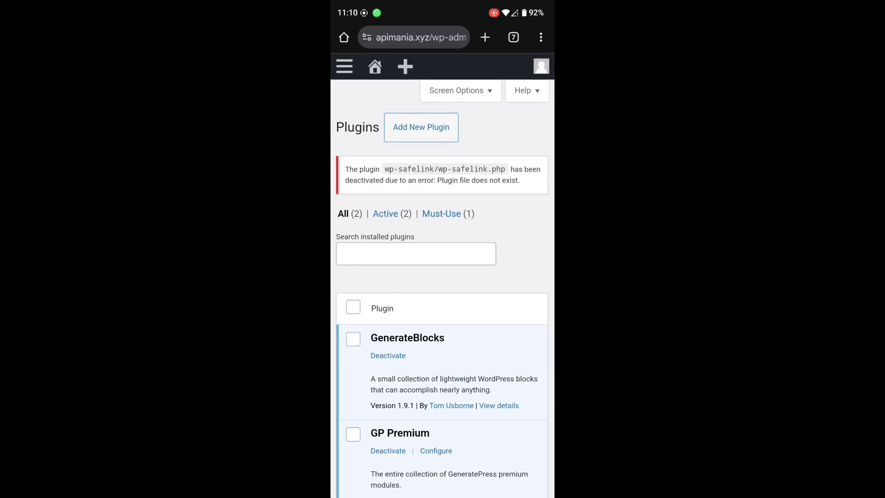
pyautogui.scroll(3, 443, 207)
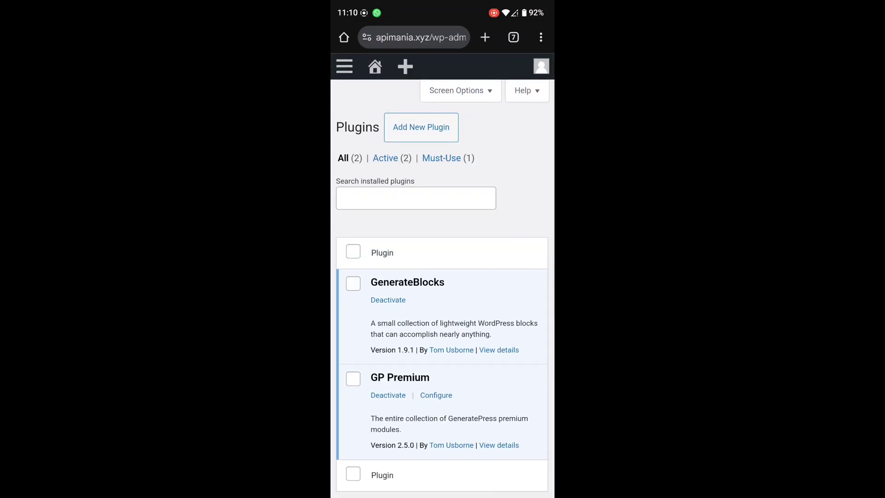
# Step: Leave the browser for the Android home screen and pull down the notification shade
pyautogui.press('Home')
pyautogui.click(361, 415)
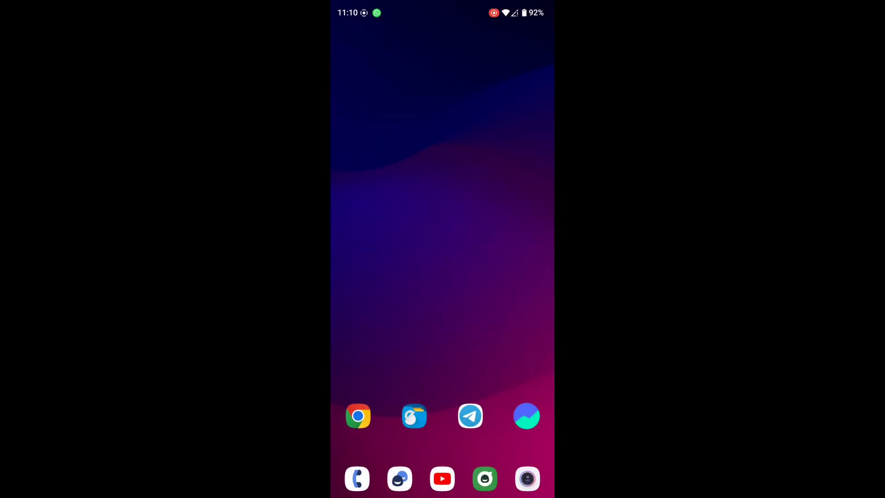